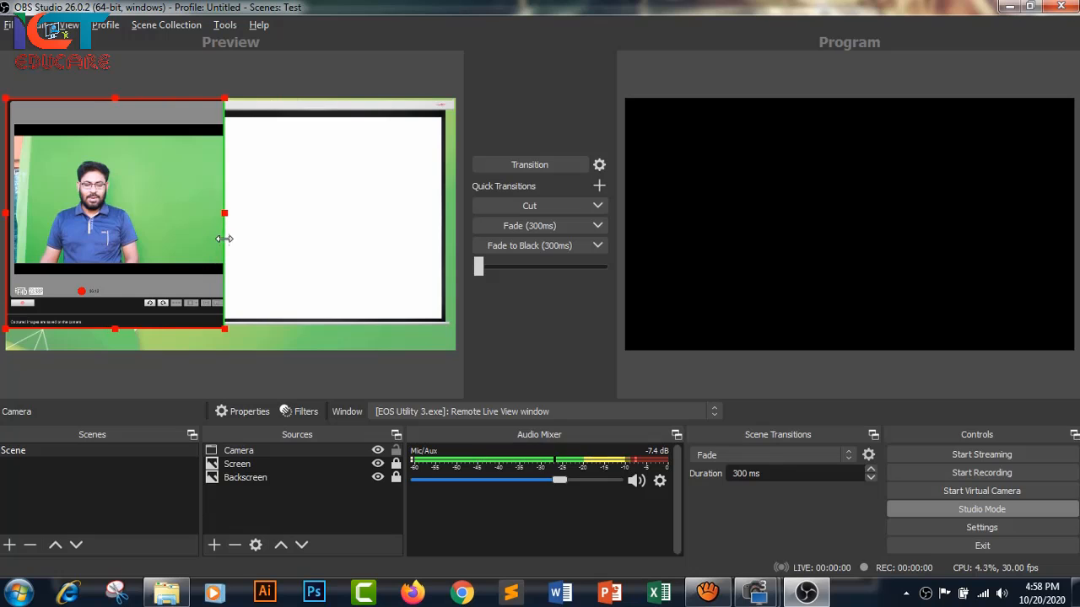
- Crop the bottom, left and top edges of the Camera source so only the presenter against the green screen remains
{"action": "left_click_drag", "start_coordinate": [113, 330], "coordinate": [111, 265]}
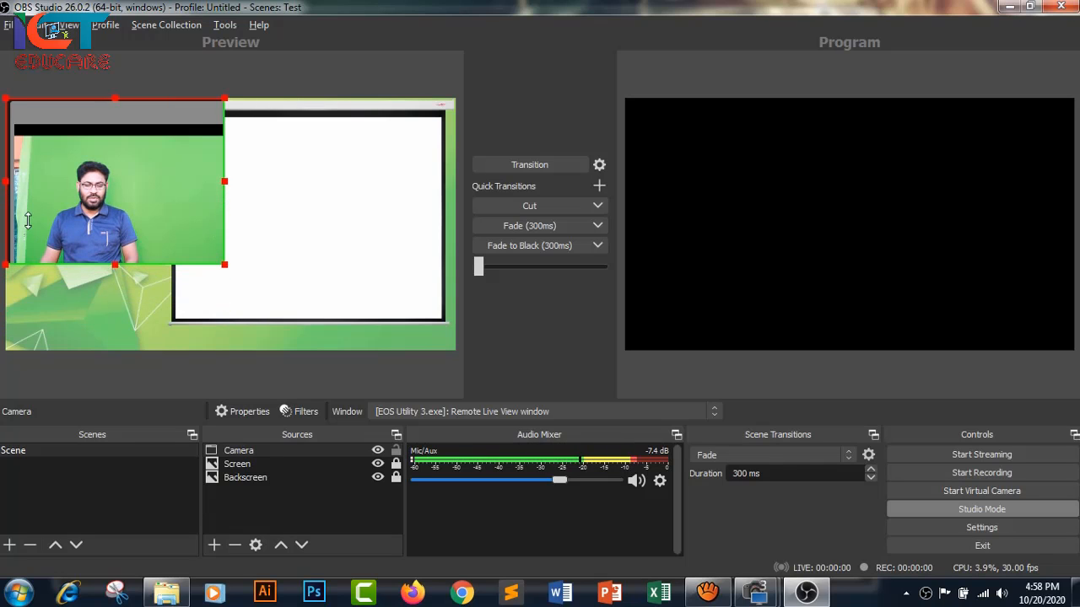
{"action": "left_click_drag", "start_coordinate": [8, 183], "coordinate": [29, 188]}
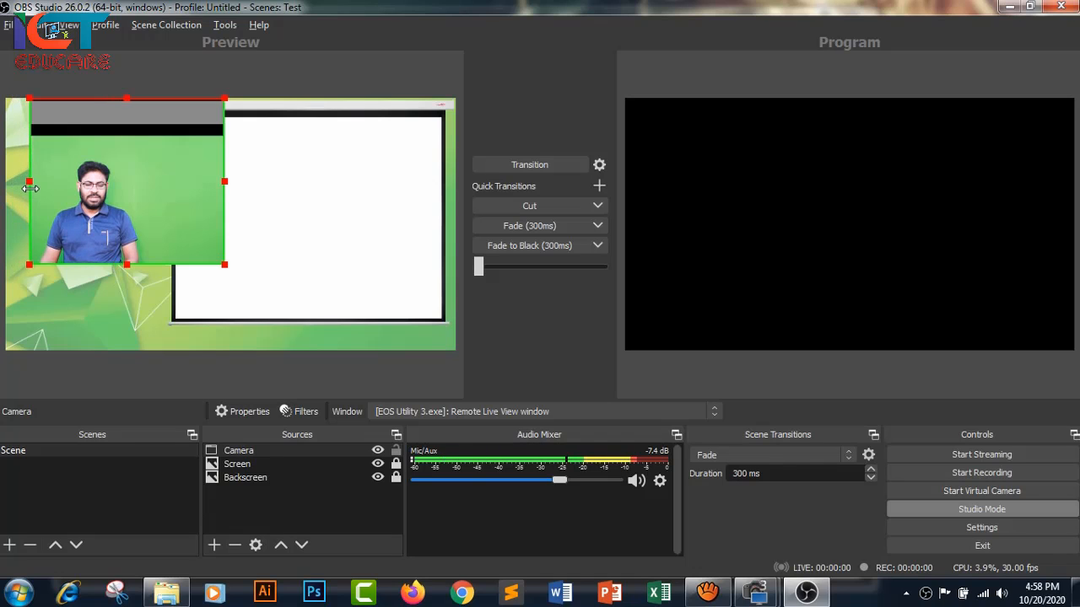
{"action": "left_click_drag", "start_coordinate": [126, 95], "coordinate": [134, 165]}
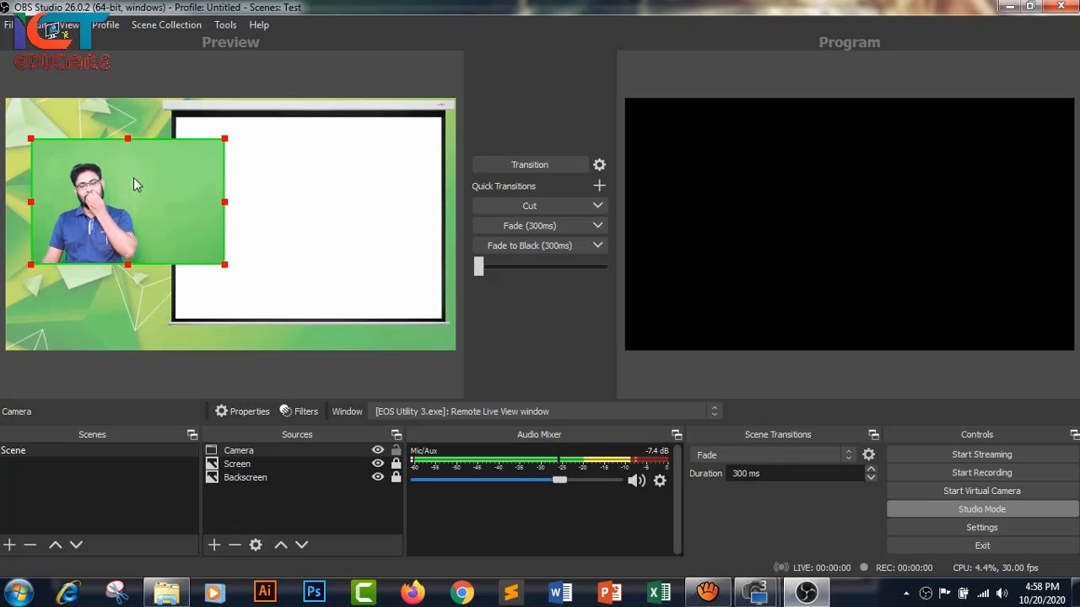
- Move the Camera source to the canvas's upper-left corner, enlarge it to the full canvas height and crop off the dark strip along its bottom edge
{"action": "left_click_drag", "start_coordinate": [162, 200], "coordinate": [137, 162]}
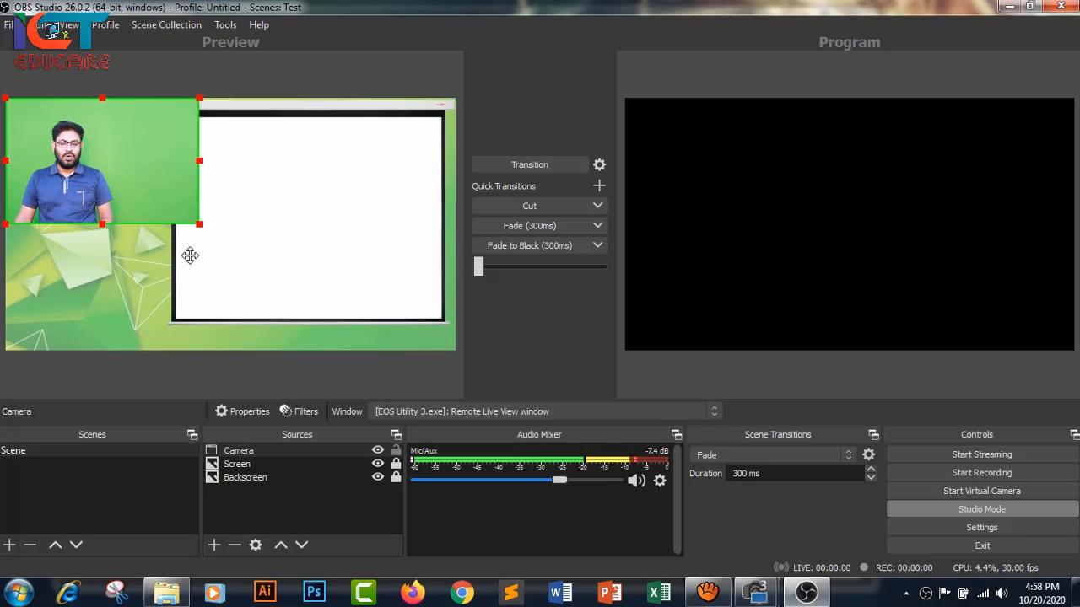
{"action": "left_click_drag", "start_coordinate": [200, 226], "coordinate": [291, 351]}
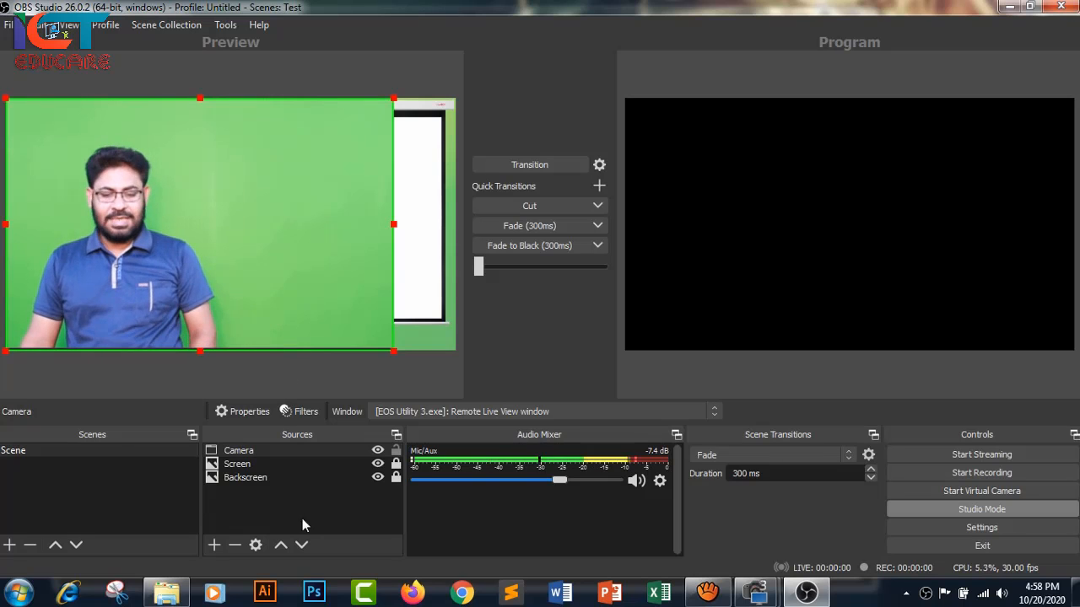
{"action": "left_click", "coordinate": [340, 487]}
{"action": "left_click", "coordinate": [226, 304]}
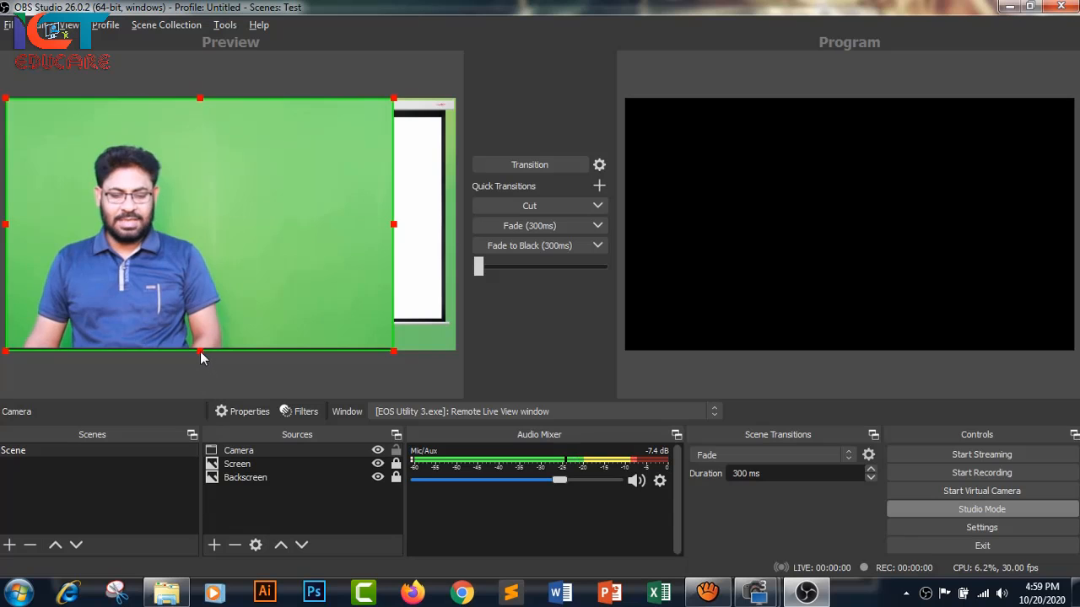
{"action": "left_click_drag", "start_coordinate": [200, 351], "coordinate": [200, 346]}
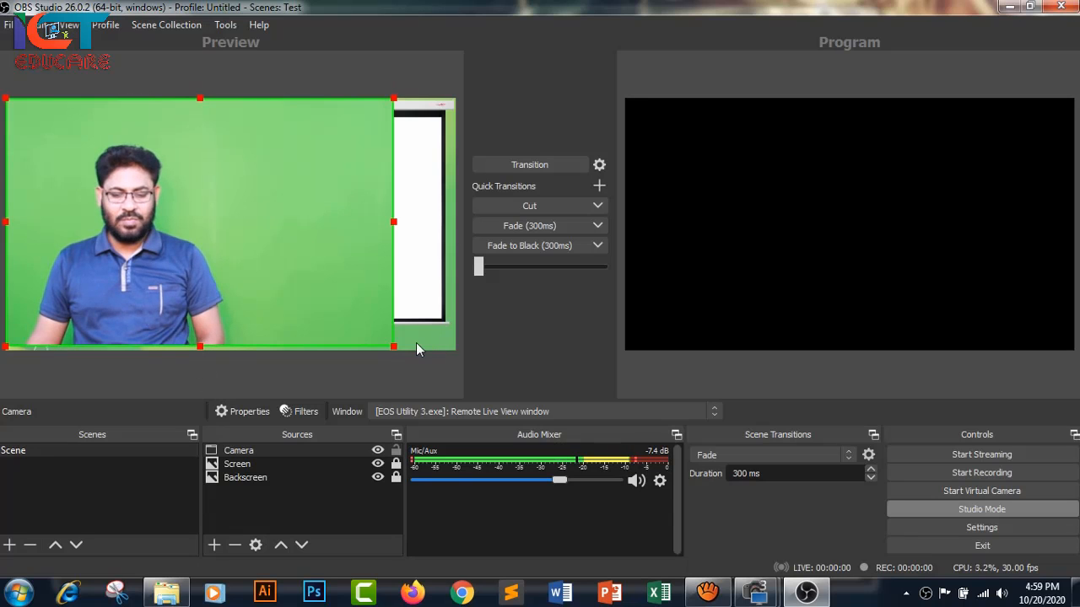
{"action": "left_click_drag", "start_coordinate": [399, 351], "coordinate": [406, 363]}
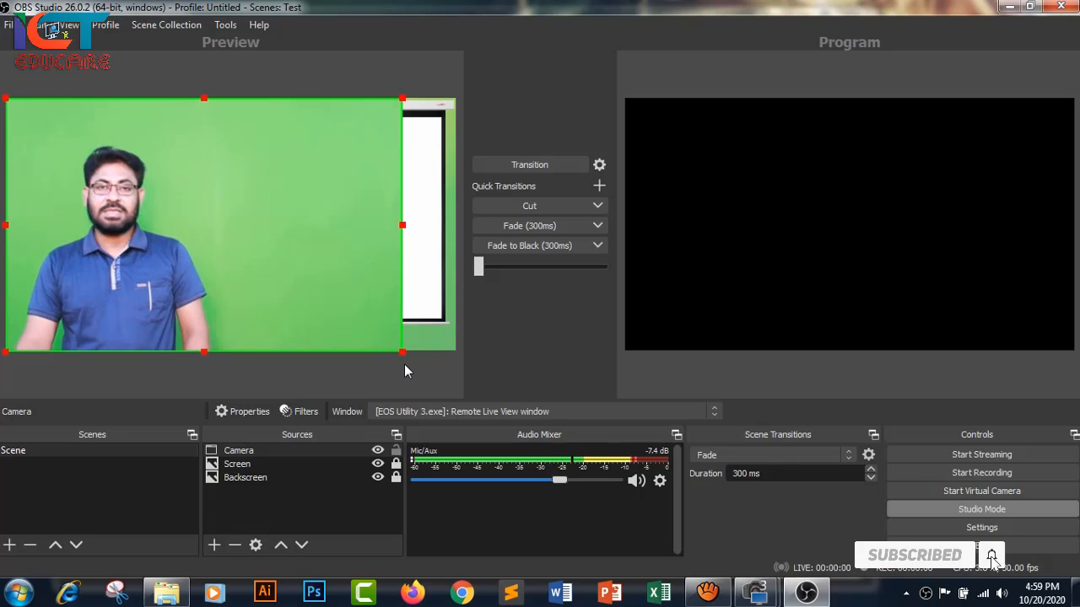
- Open the filters of the Camera source and add a Chroma Key effect filter under its default name
{"action": "left_click", "coordinate": [276, 494]}
{"action": "left_click", "coordinate": [262, 455]}
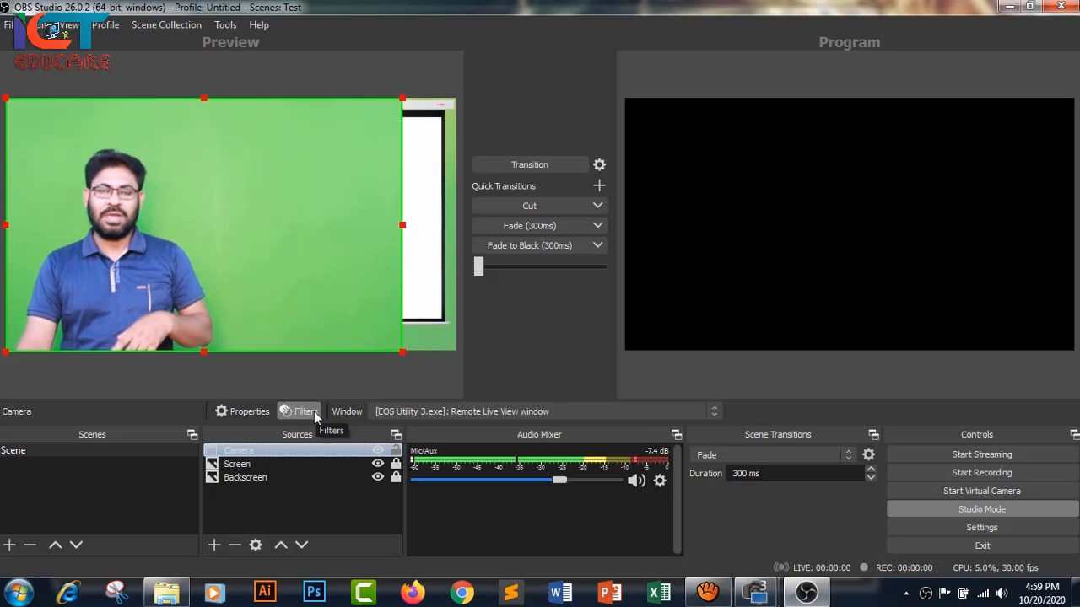
{"action": "right_click", "coordinate": [267, 449]}
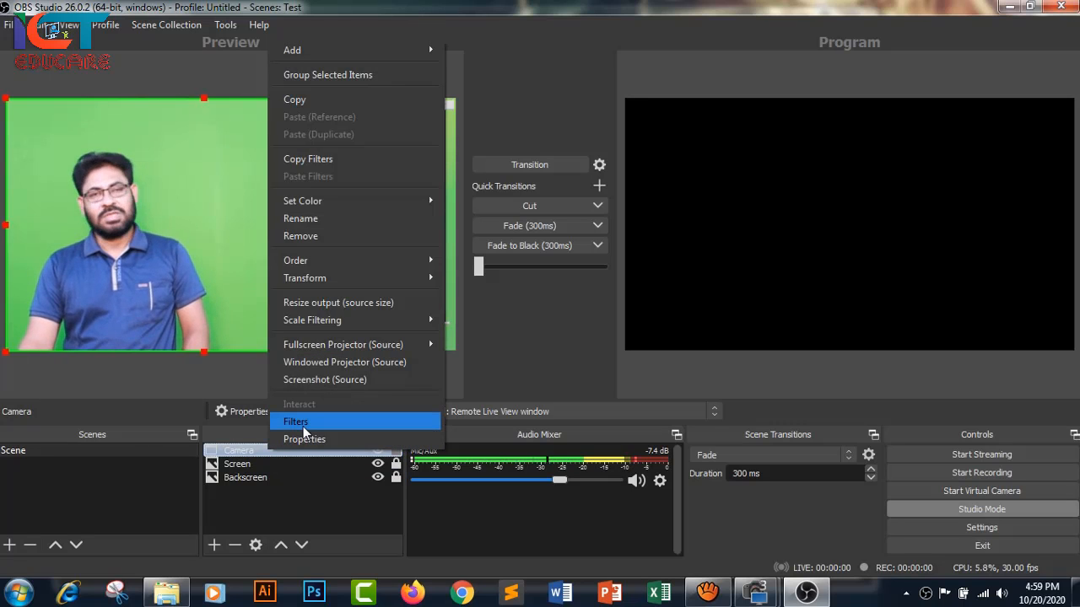
{"action": "left_click", "coordinate": [294, 487]}
{"action": "left_click", "coordinate": [294, 452]}
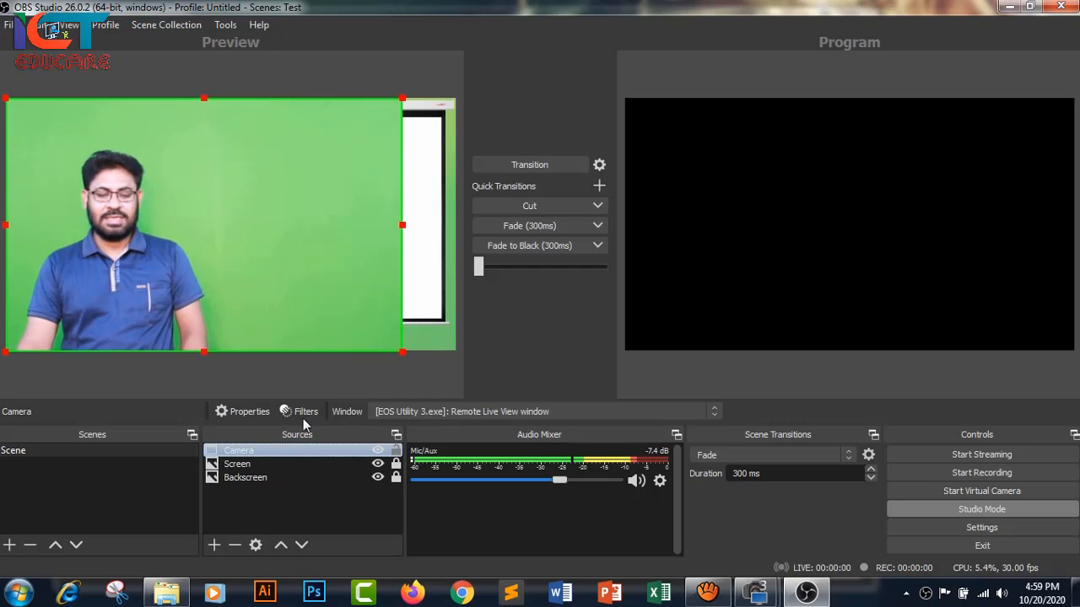
{"action": "left_click", "coordinate": [304, 416]}
{"action": "left_click_drag", "start_coordinate": [505, 4], "coordinate": [504, 52]}
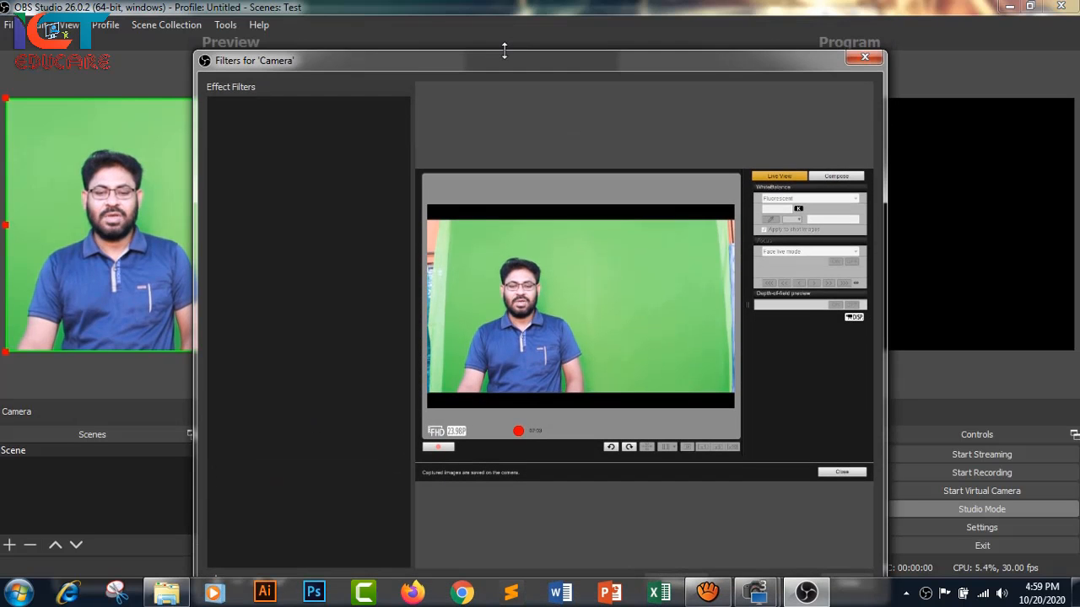
{"action": "double_click", "coordinate": [505, 52]}
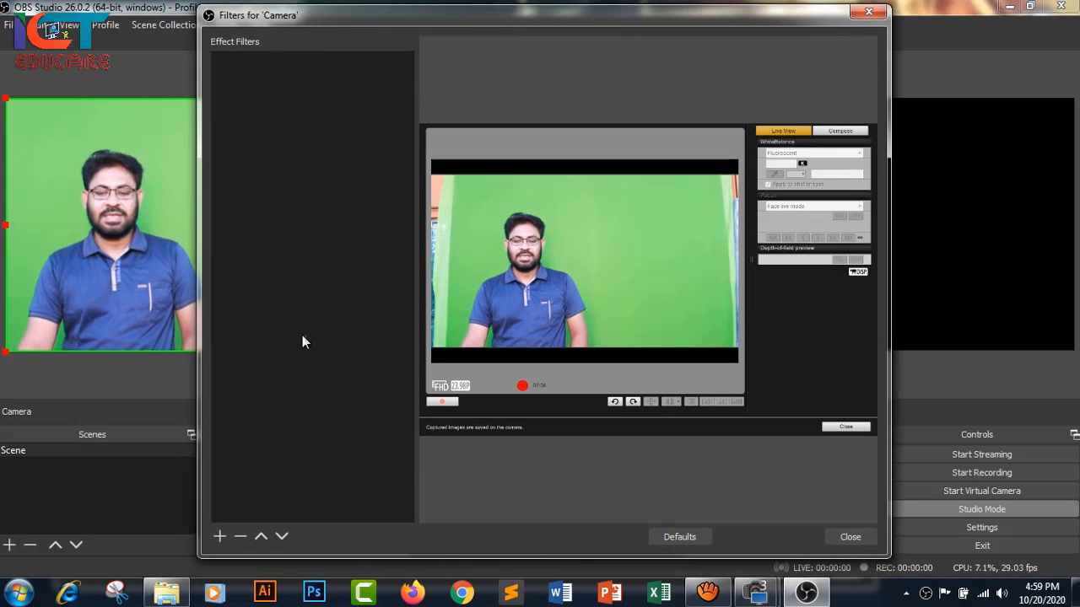
{"action": "left_click", "coordinate": [222, 536]}
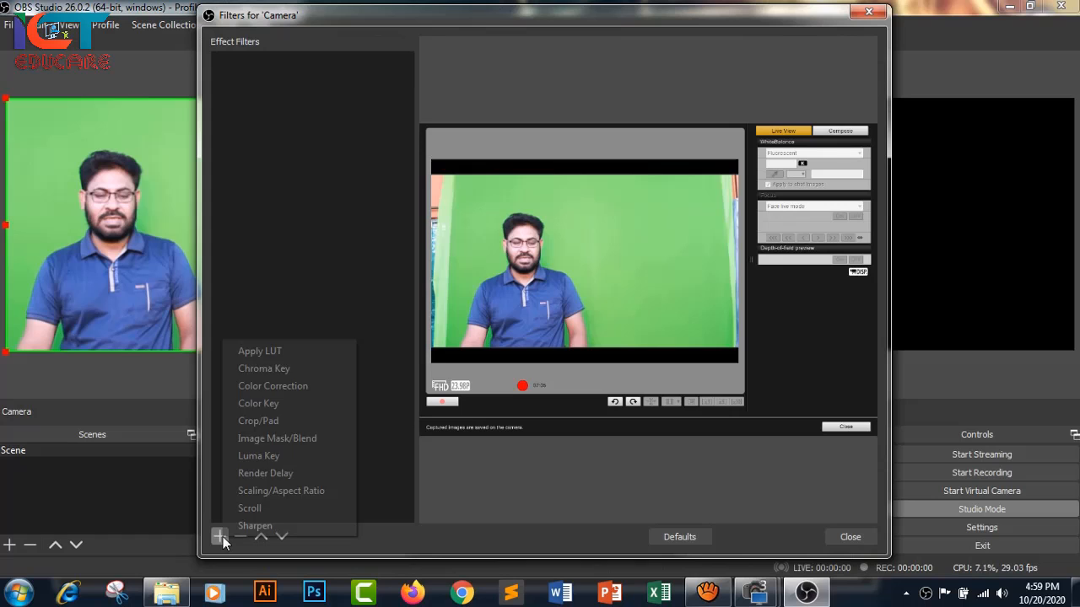
{"action": "left_click", "coordinate": [285, 373]}
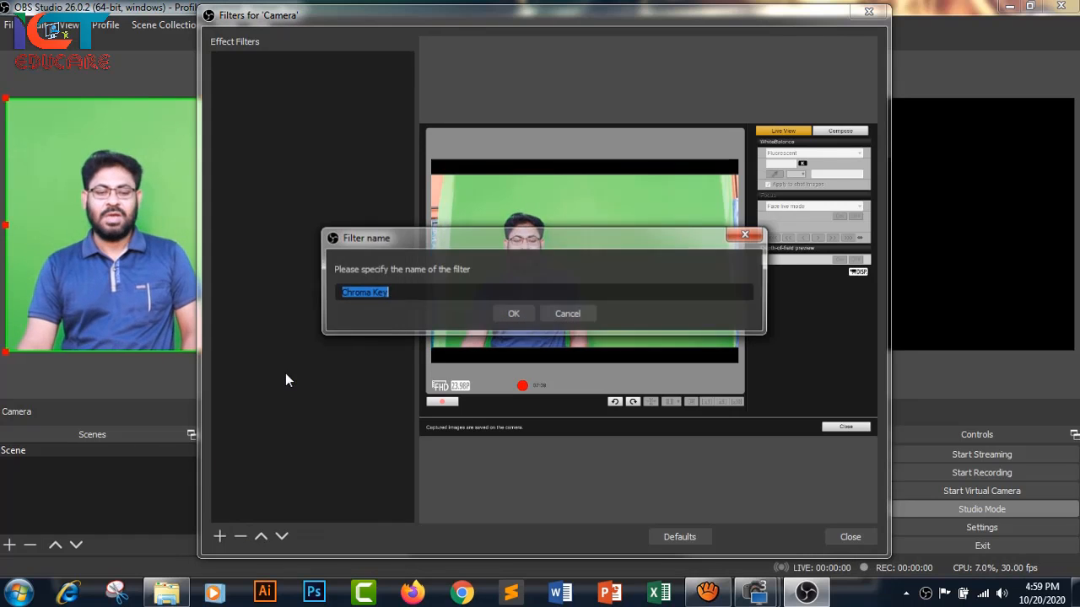
{"action": "left_click", "coordinate": [514, 314]}
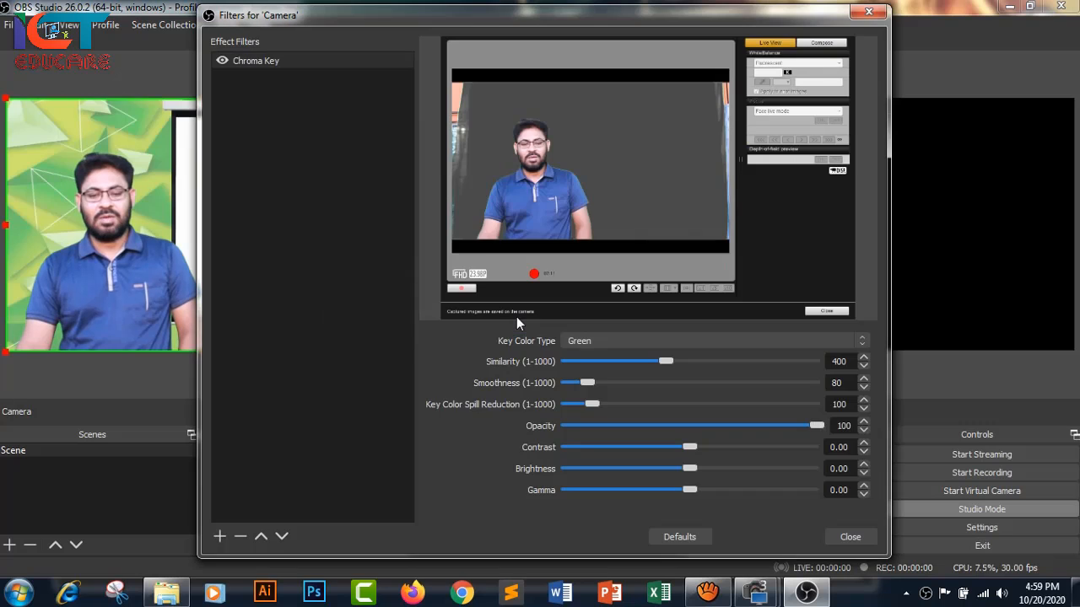
{"action": "left_click_drag", "start_coordinate": [524, 26], "coordinate": [606, 52]}
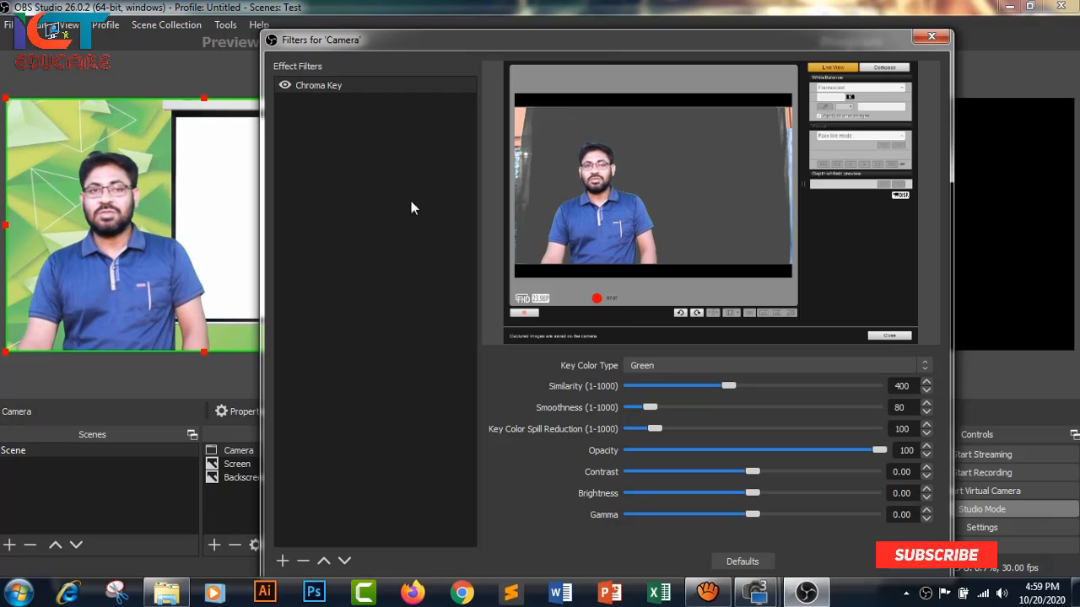
- Try the Custom key color type and its color picker for the Chroma Key filter, and restore the type to Green
{"action": "left_click", "coordinate": [709, 370]}
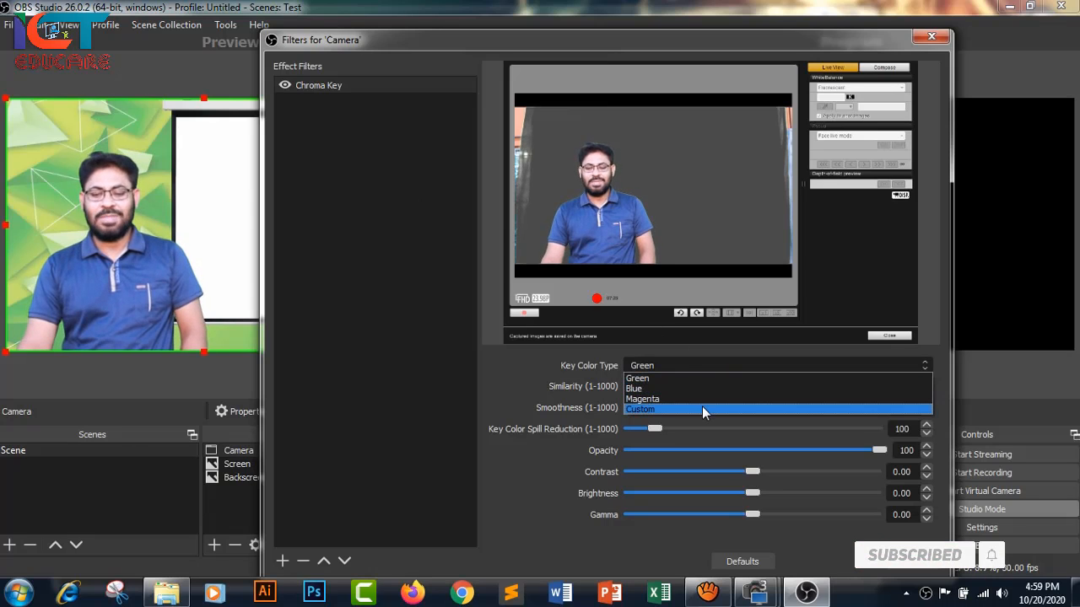
{"action": "left_click", "coordinate": [702, 409]}
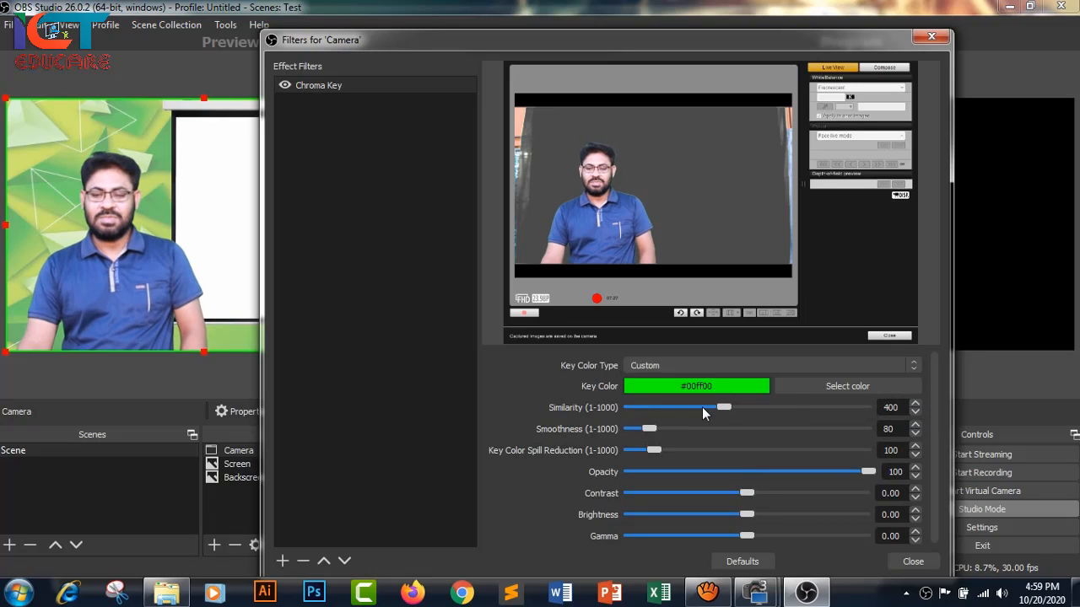
{"action": "left_click", "coordinate": [860, 387]}
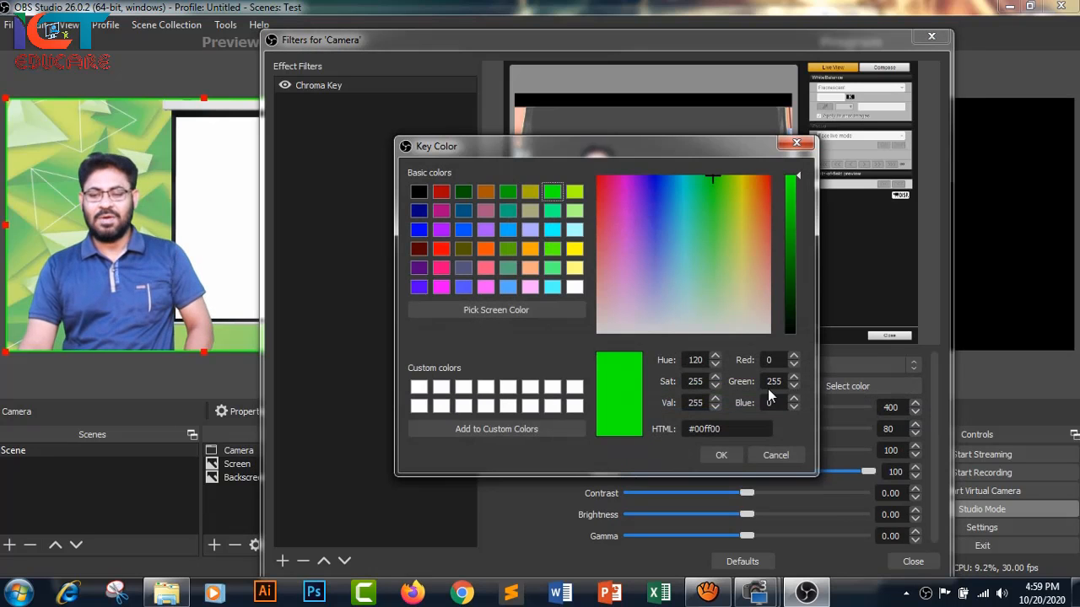
{"action": "left_click", "coordinate": [775, 456]}
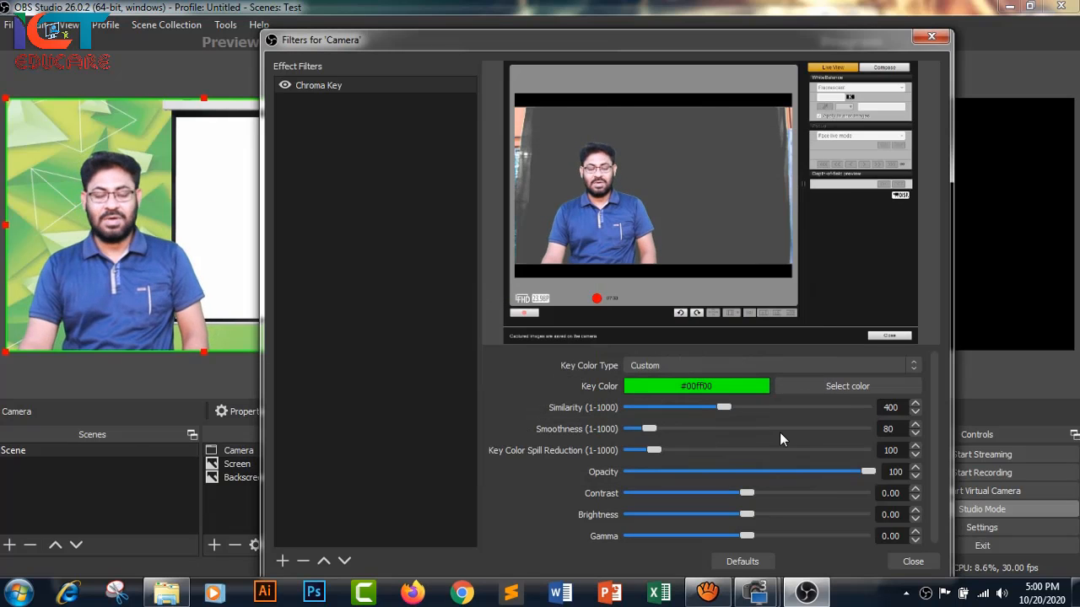
{"action": "left_click", "coordinate": [717, 367]}
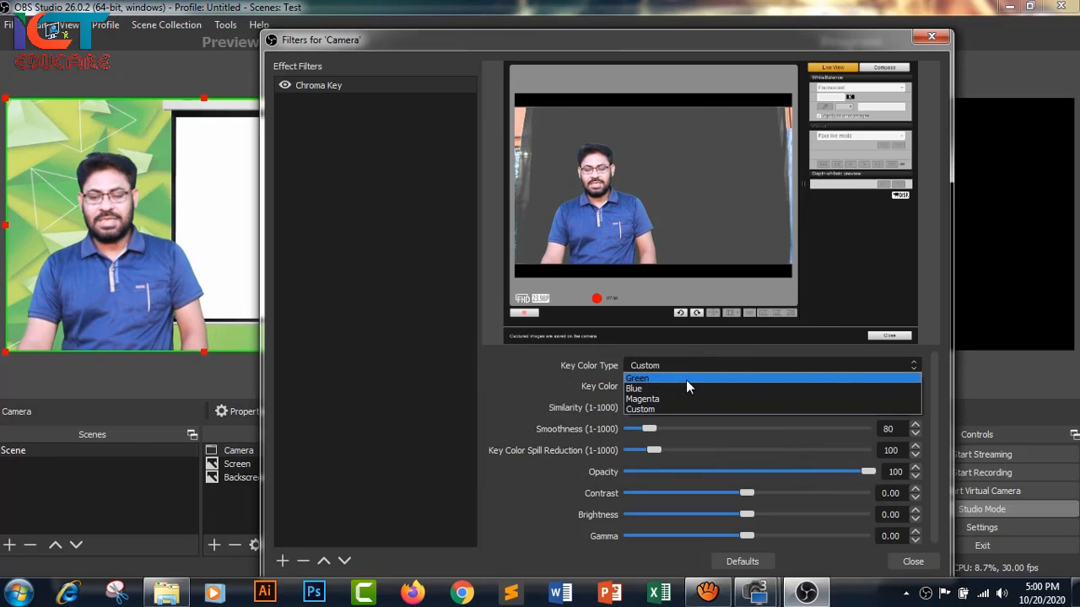
{"action": "left_click", "coordinate": [686, 379]}
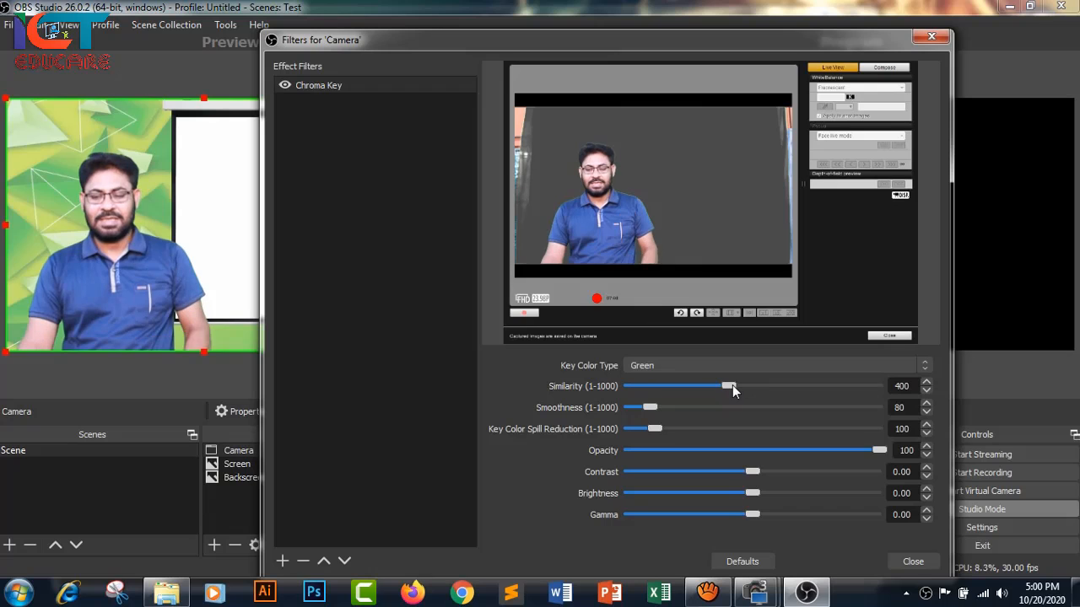
- Set the Chroma Key similarity to 391, close the Camera filters and deselect the source
{"action": "mouse_move", "coordinate": [732, 384]}
{"action": "left_mouse_down"}
{"action": "mouse_move", "coordinate": [745, 385]}
{"action": "mouse_move", "coordinate": [726, 387]}
{"action": "left_mouse_up"}
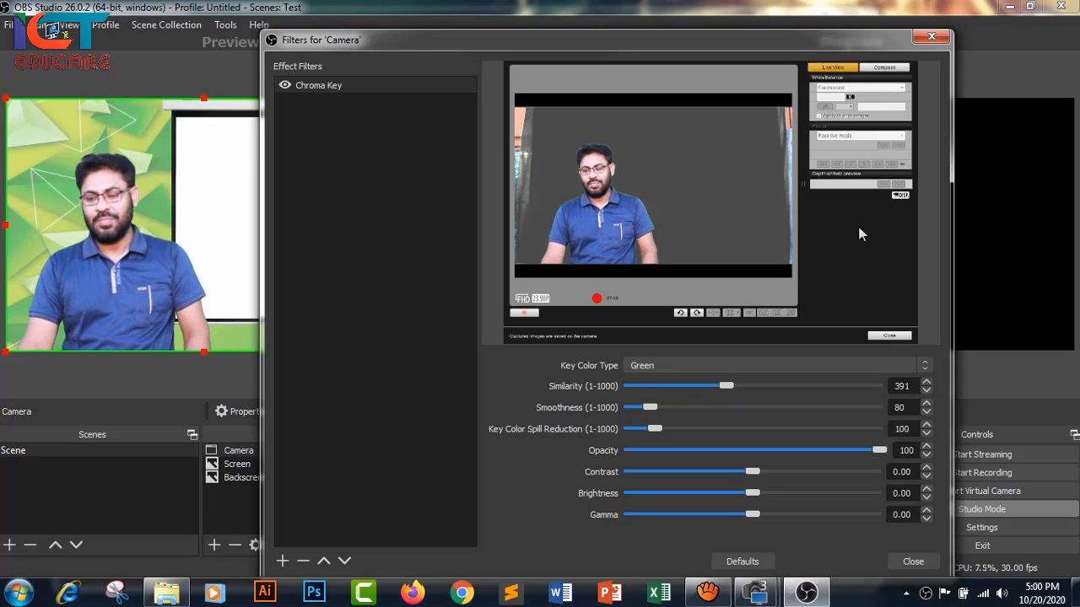
{"action": "left_click", "coordinate": [935, 36]}
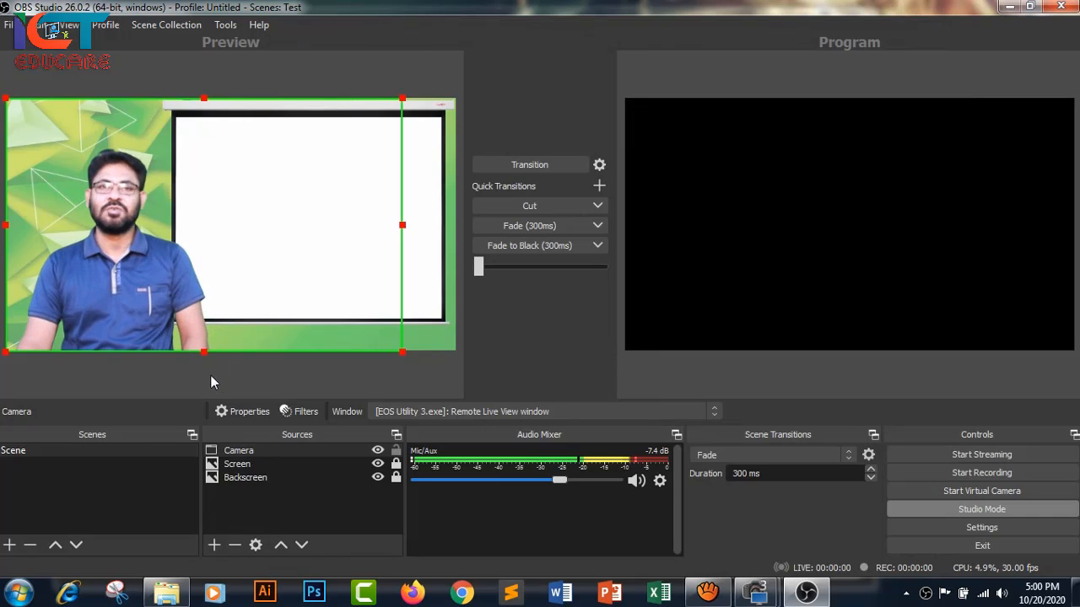
{"action": "left_click_drag", "start_coordinate": [107, 304], "coordinate": [139, 283]}
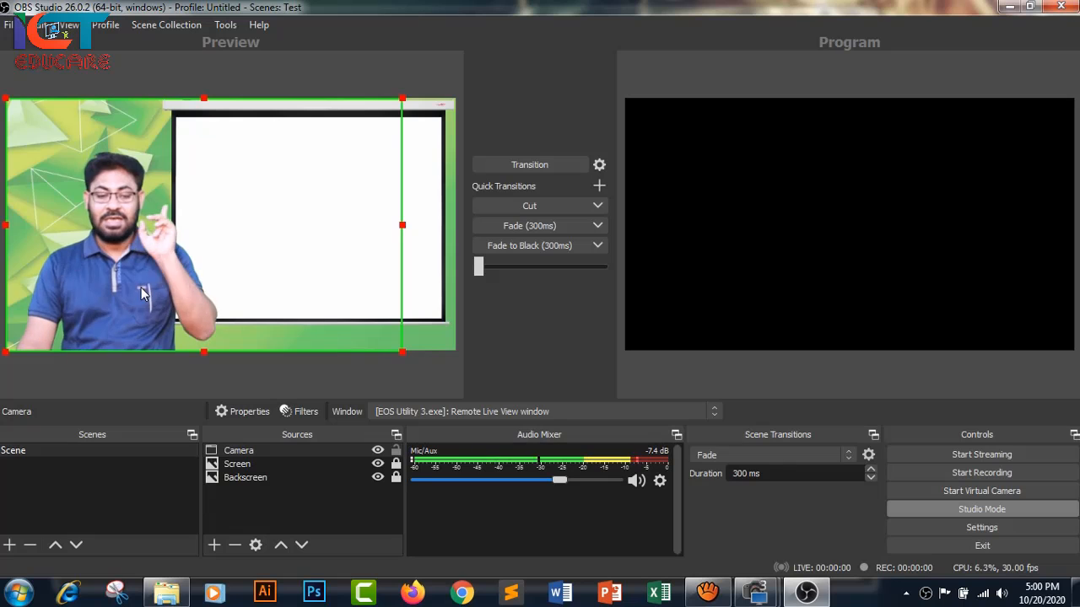
{"action": "left_click", "coordinate": [266, 496]}
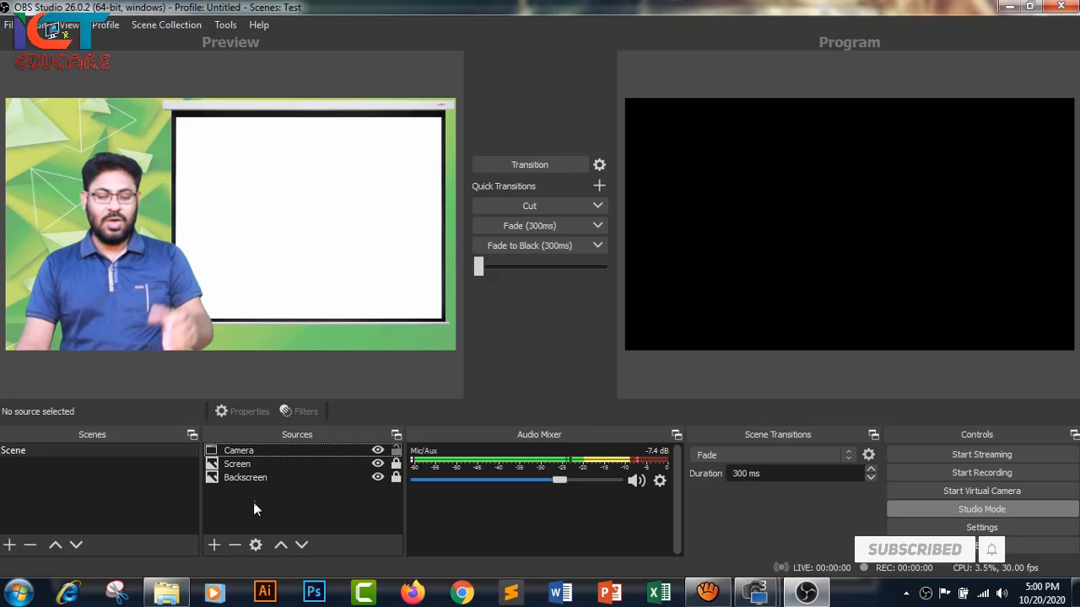
- Minimize OBS Studio and the camera live view, switch to PowerPoint and open the recent presentation Class No-1.6_Robotics
{"action": "left_click", "coordinate": [1012, 8]}
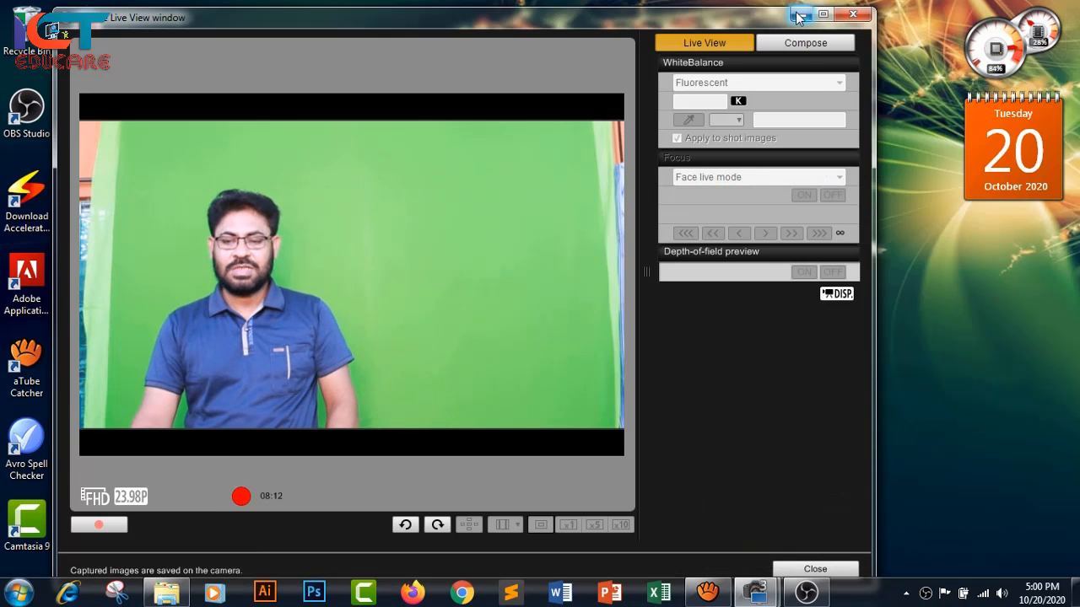
{"action": "left_click", "coordinate": [611, 595]}
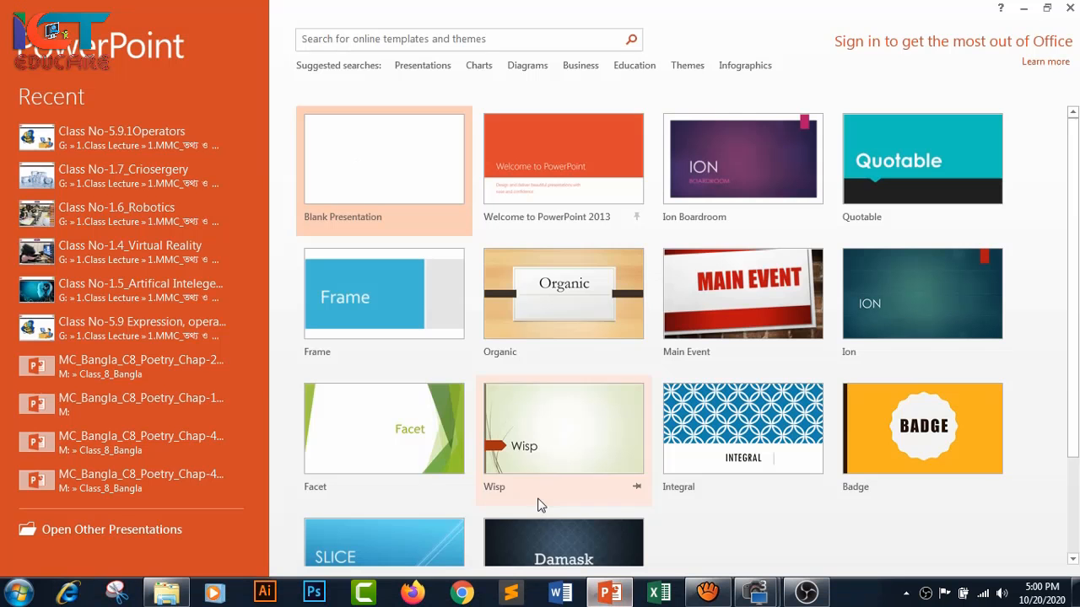
{"action": "left_click", "coordinate": [142, 220]}
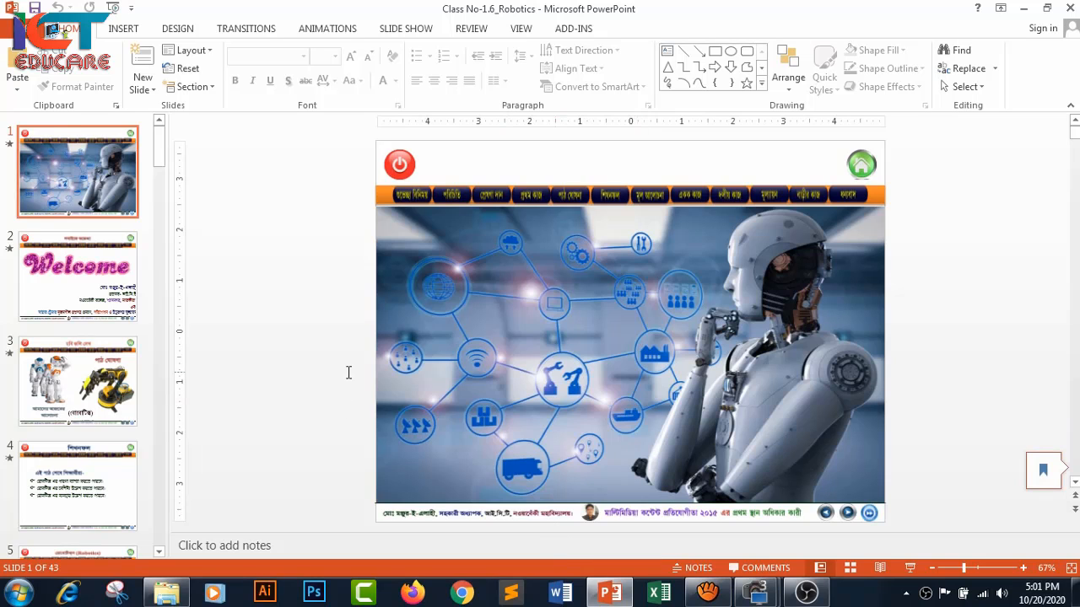
- Set the presentation's show type to Browsed by an individual (window)
{"action": "left_click", "coordinate": [405, 29]}
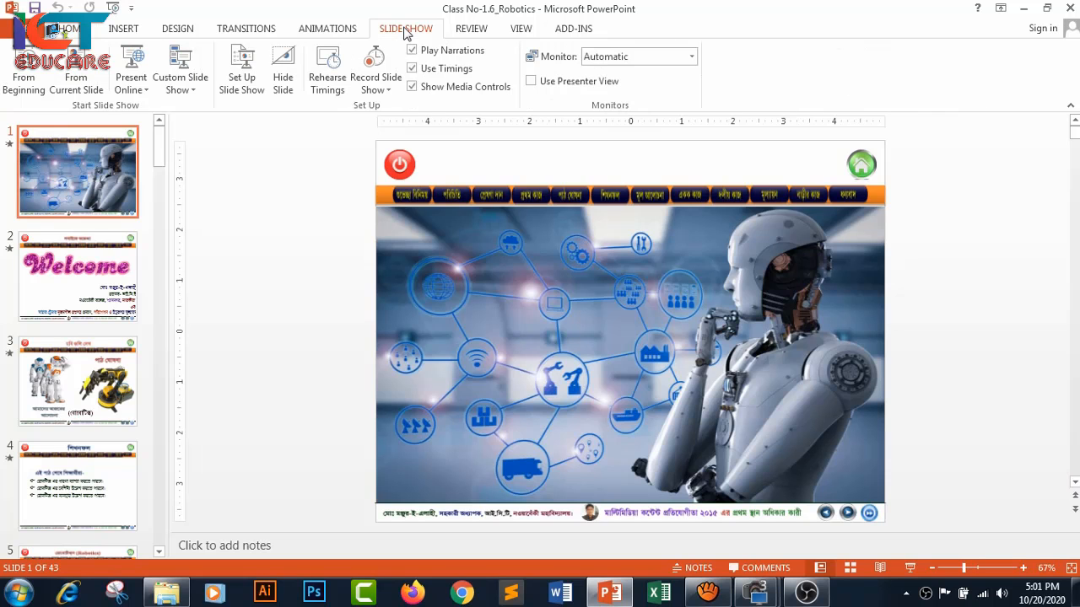
{"action": "left_click", "coordinate": [241, 84]}
{"action": "left_click", "coordinate": [355, 202]}
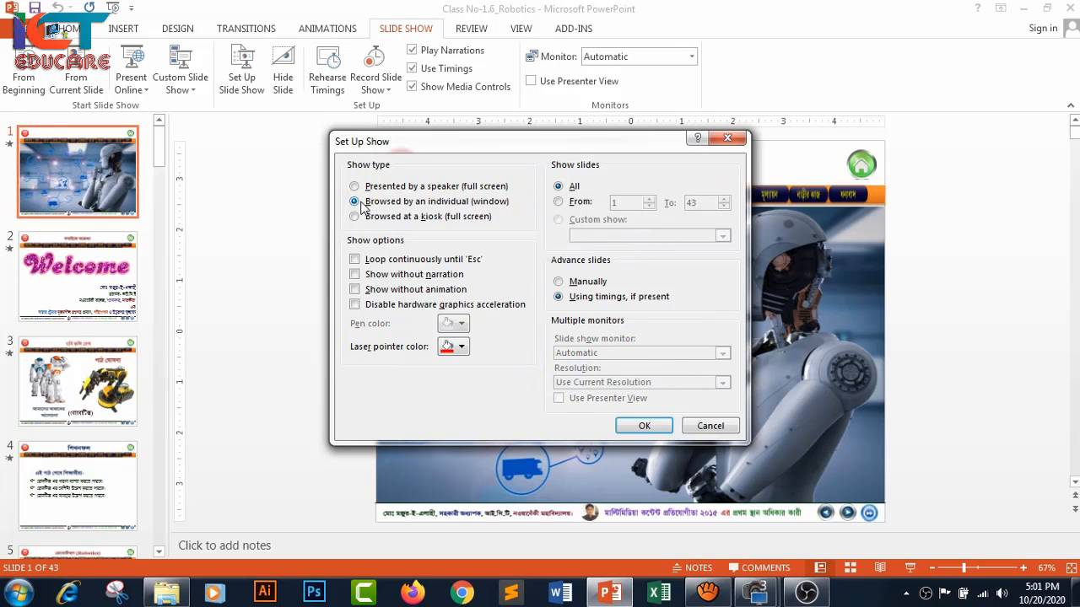
{"action": "left_click", "coordinate": [644, 426]}
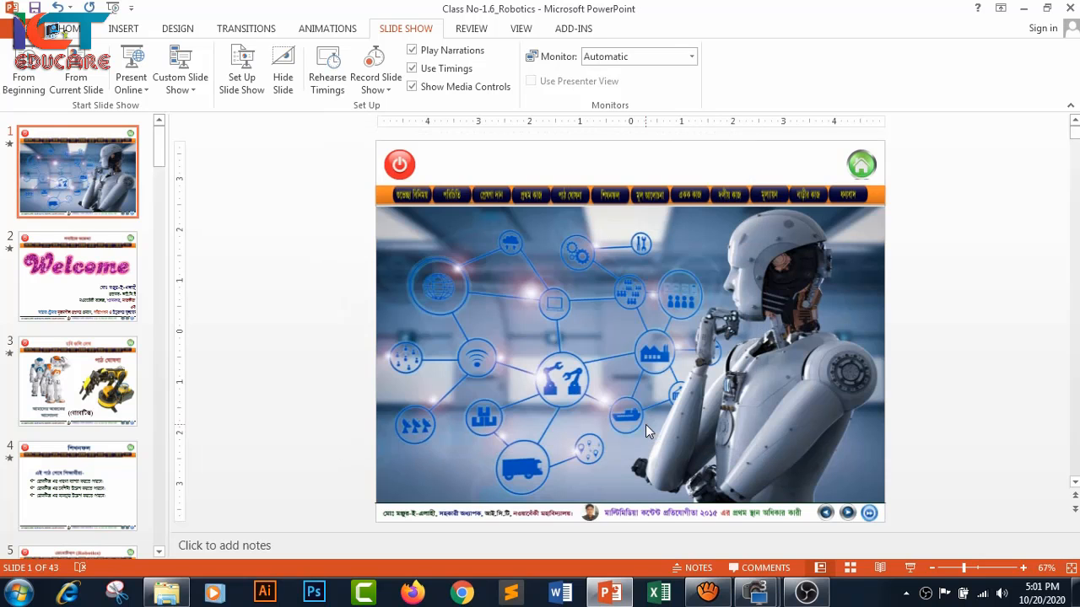
- Start the windowed slide show of the presentation and switch back to OBS Studio
{"action": "left_click", "coordinate": [909, 569]}
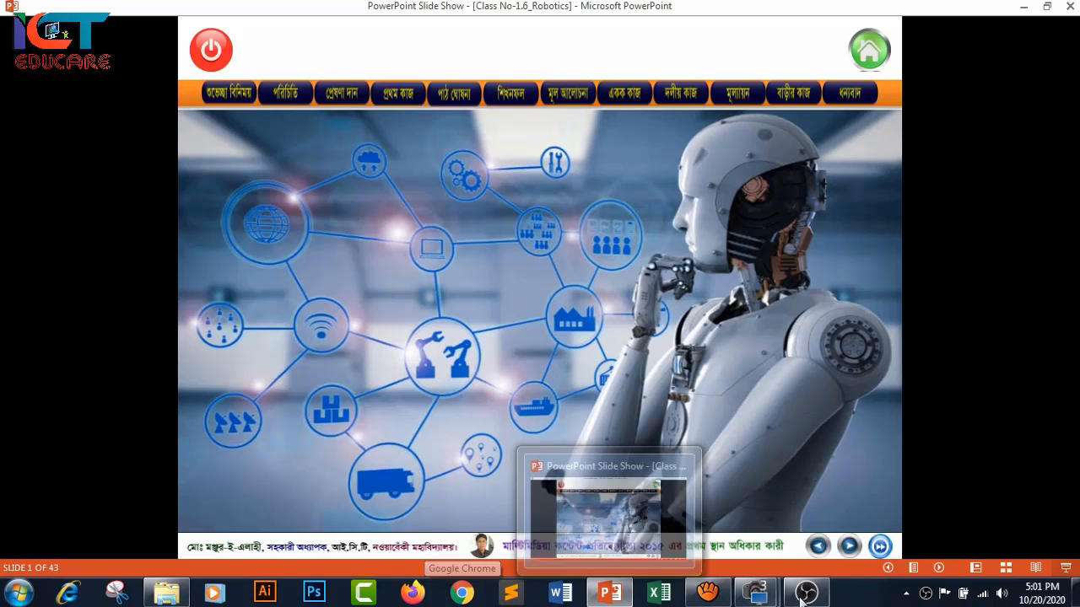
{"action": "mouse_move", "coordinate": [814, 597]}
{"action": "left_click", "coordinate": [802, 506]}
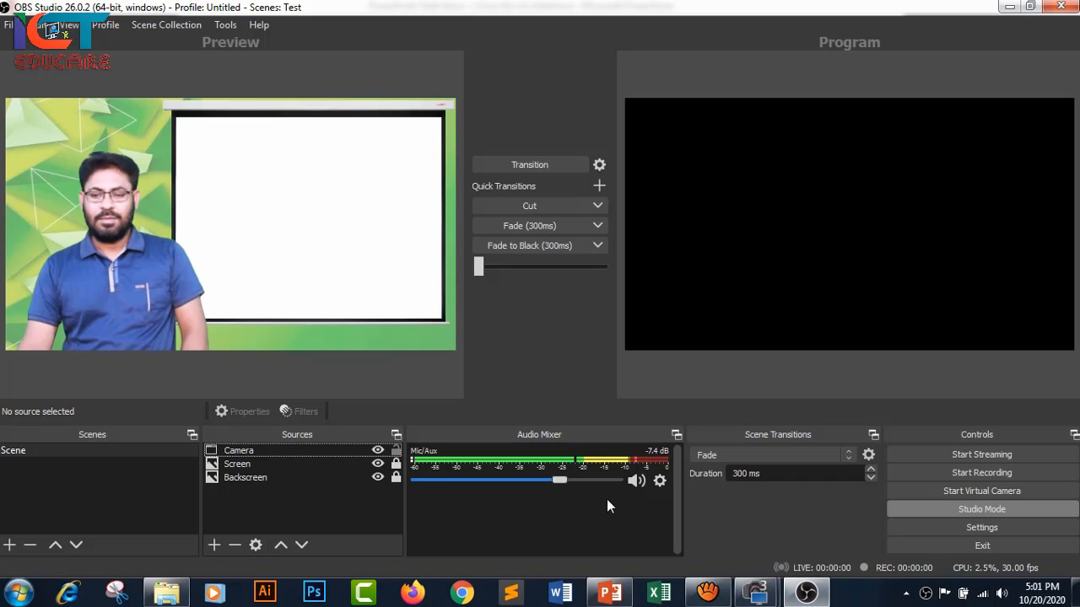
- Add a Window Capture source named Powerpoint that captures the PowerPoint Slide Show window of Class No-1.6_Robotics
{"action": "left_click", "coordinate": [215, 548]}
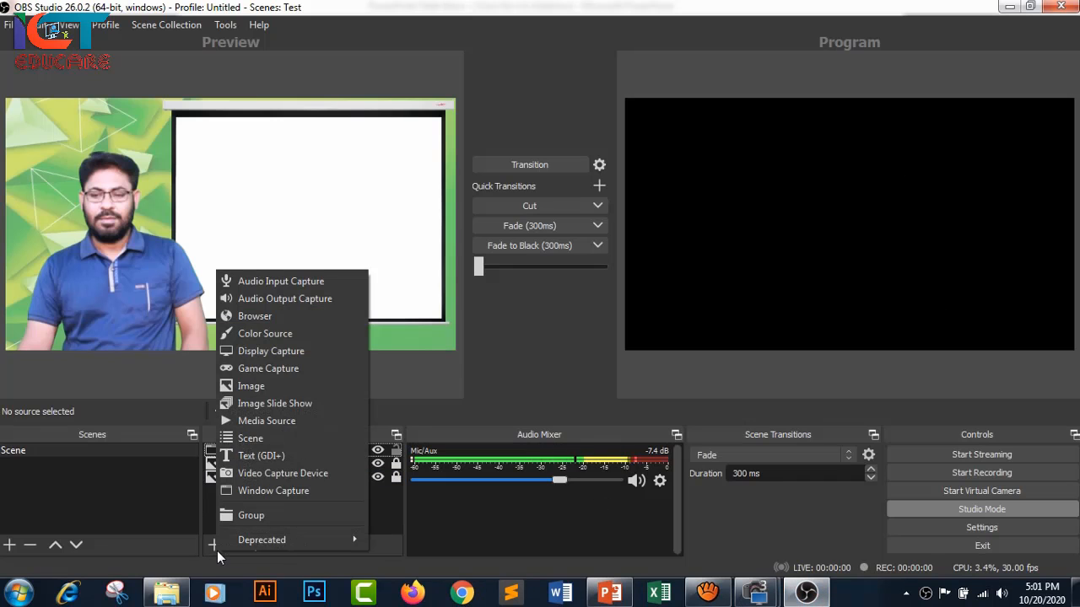
{"action": "left_click", "coordinate": [229, 493]}
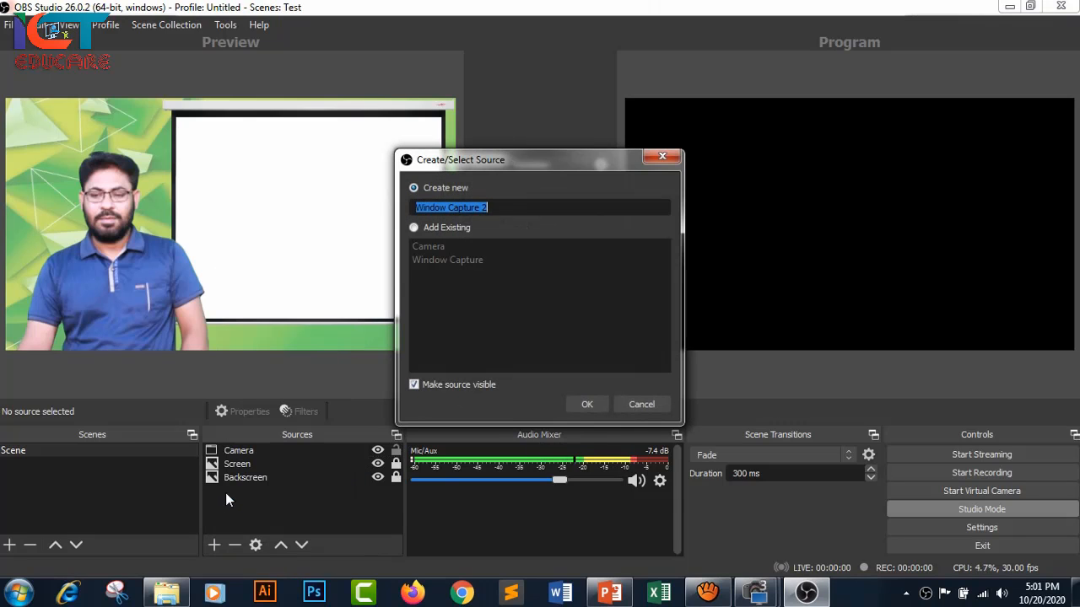
{"action": "type", "text": "Powerpoint"}
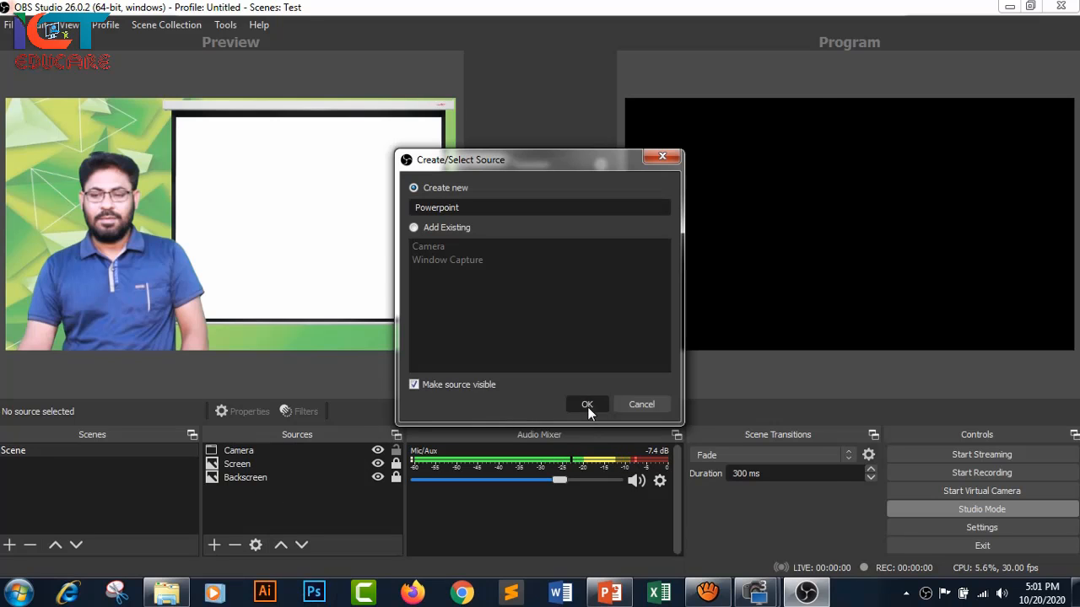
{"action": "left_click", "coordinate": [587, 405]}
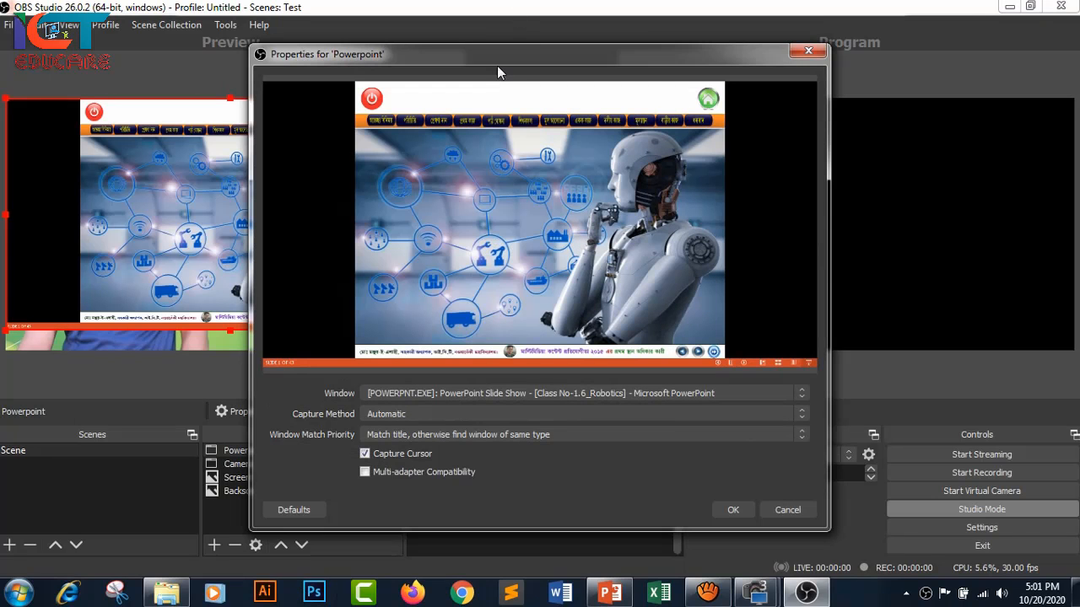
{"action": "left_click_drag", "start_coordinate": [497, 64], "coordinate": [419, 61]}
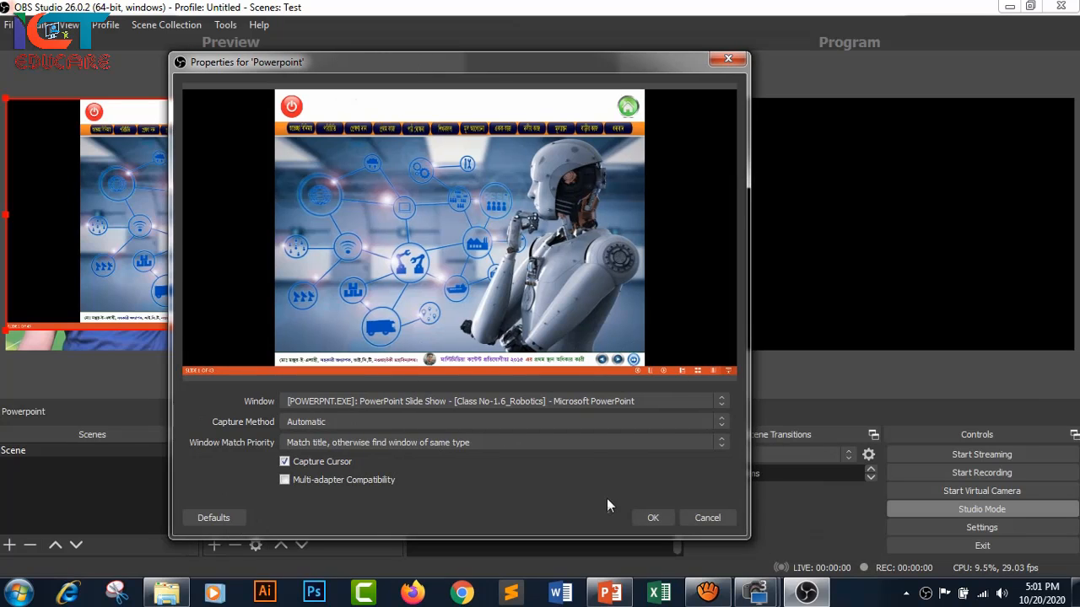
{"action": "left_click", "coordinate": [654, 518]}
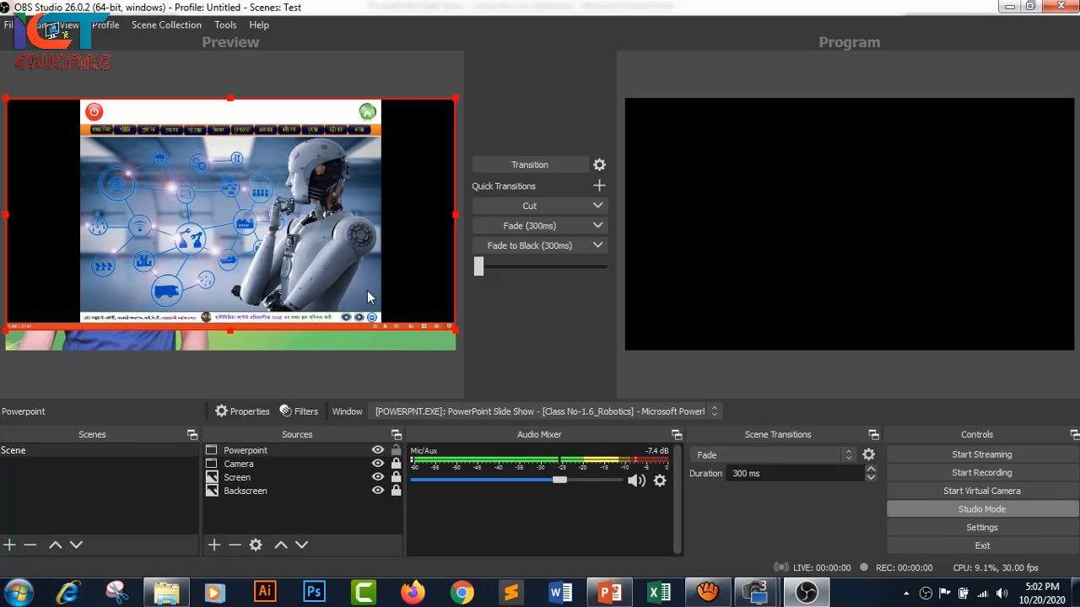
- Crop the black side borders and the status bar strip off the Powerpoint source and deselect it
{"action": "mouse_move", "coordinate": [372, 227]}
{"action": "left_mouse_down"}
{"action": "mouse_move", "coordinate": [387, 234]}
{"action": "mouse_move", "coordinate": [371, 243]}
{"action": "left_mouse_up"}
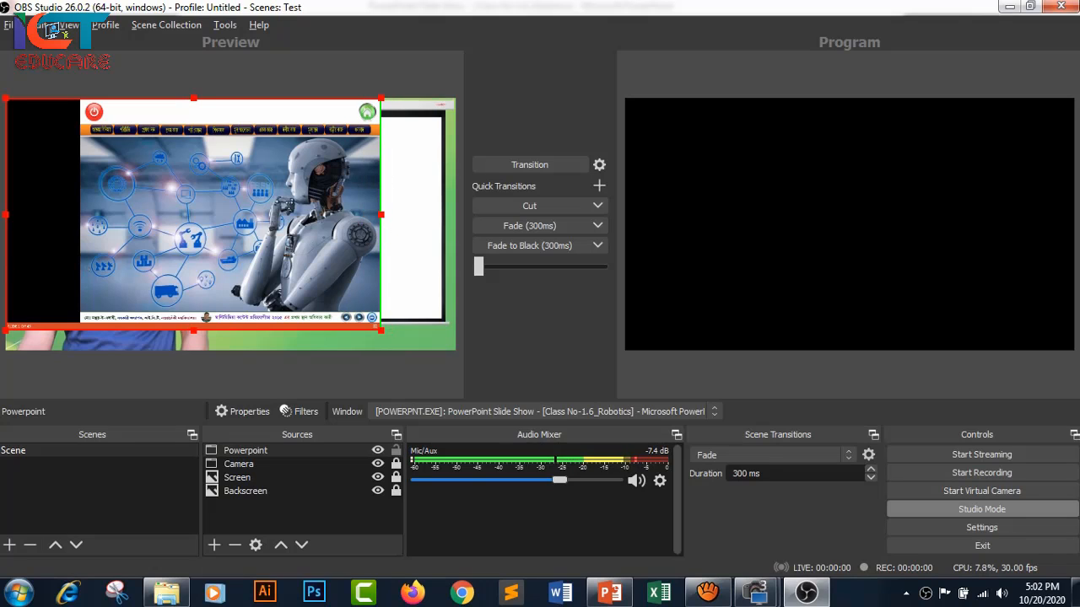
{"action": "left_click_drag", "start_coordinate": [7, 222], "coordinate": [79, 226]}
{"action": "mouse_move", "coordinate": [229, 329]}
{"action": "left_mouse_down"}
{"action": "mouse_move", "coordinate": [228, 316]}
{"action": "mouse_move", "coordinate": [227, 326]}
{"action": "left_mouse_up"}
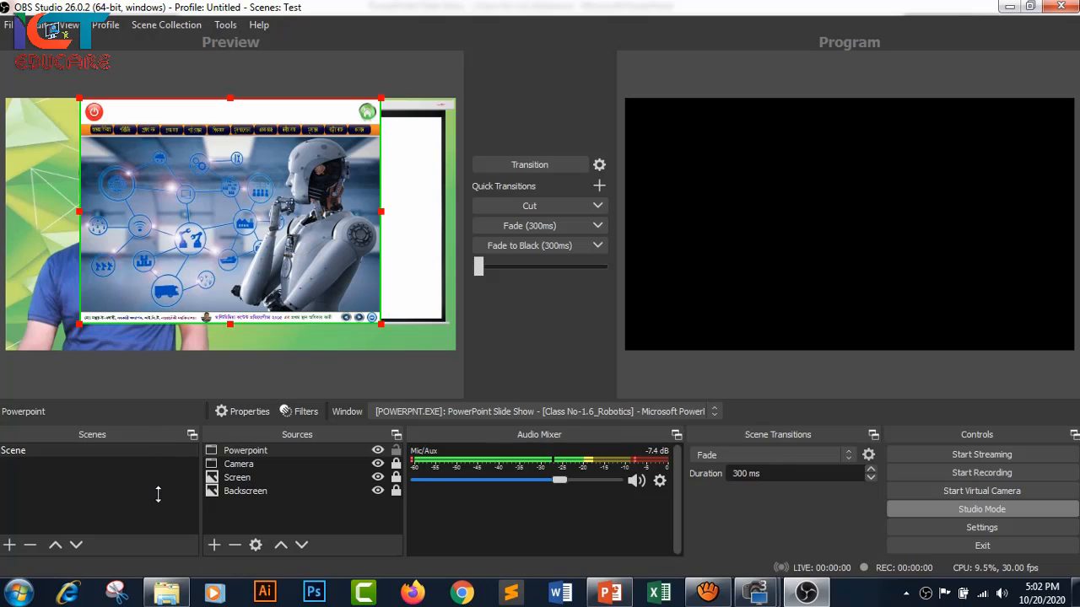
{"action": "left_click", "coordinate": [276, 503]}
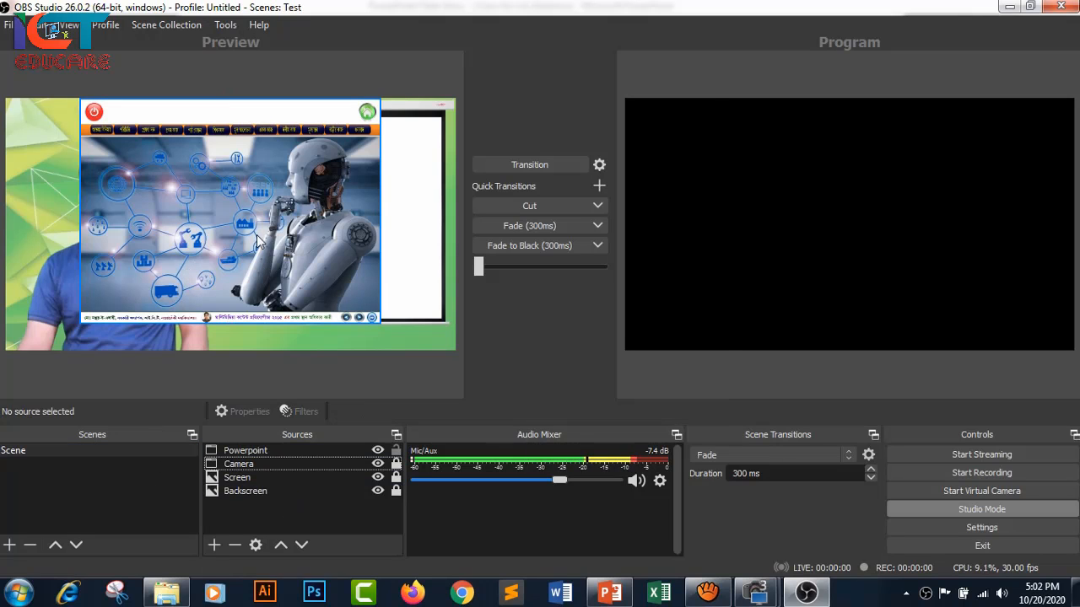
- Move and scale the Powerpoint source to fit inside the virtual projection screen, nudging it down into place
{"action": "left_click", "coordinate": [257, 242]}
{"action": "left_click_drag", "start_coordinate": [253, 189], "coordinate": [313, 202]}
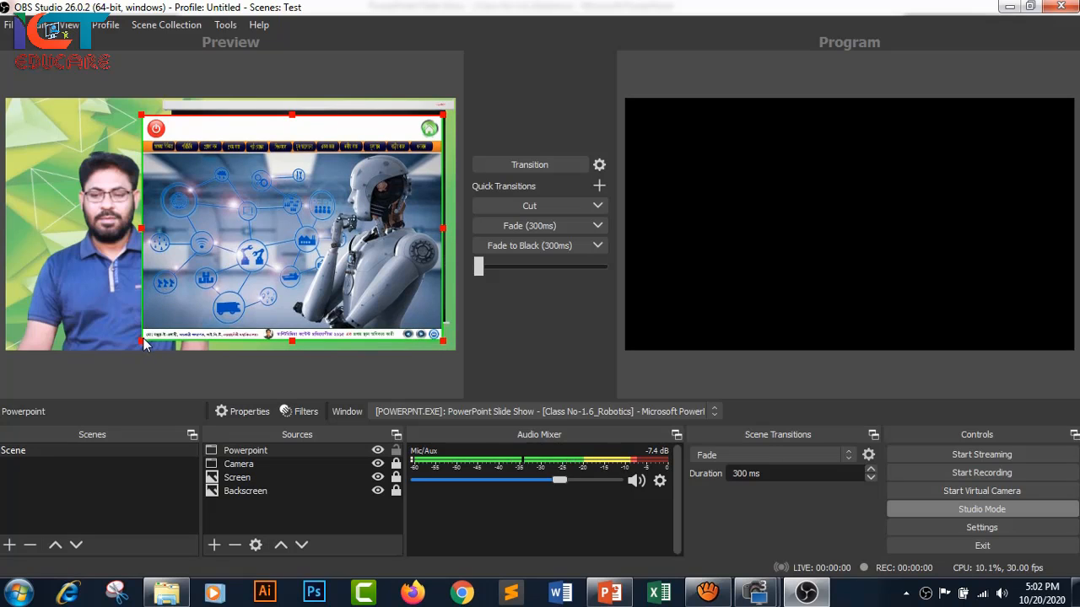
{"action": "left_click_drag", "start_coordinate": [144, 343], "coordinate": [182, 314]}
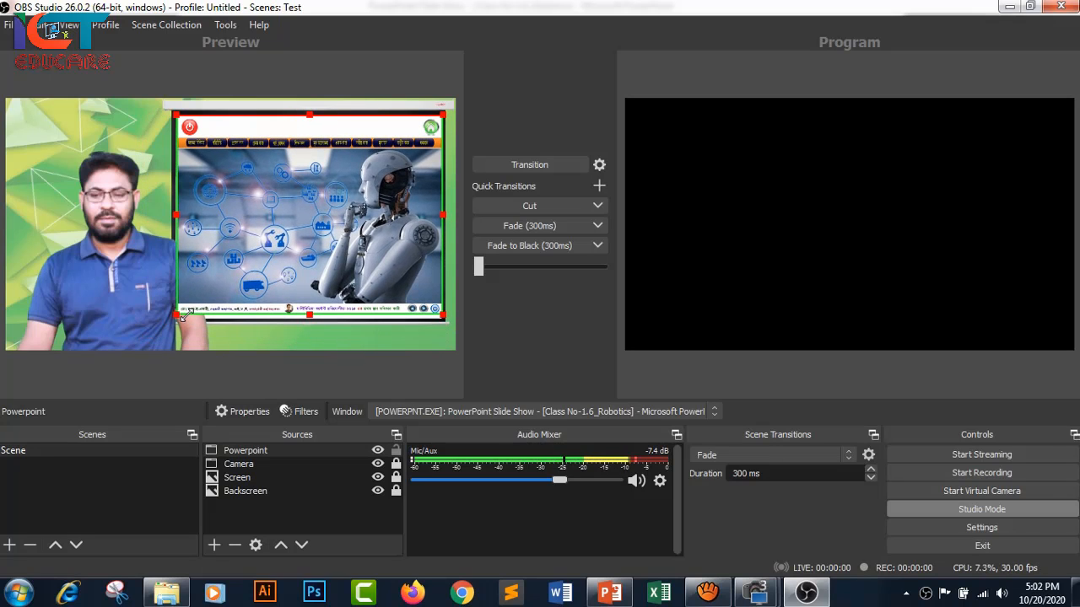
{"action": "key", "text": "Down"}
{"action": "key", "text": "Down"}
{"action": "key", "text": "Down"}
{"action": "key", "text": "Down"}
{"action": "key", "text": "Down"}
{"action": "key", "text": "Down"}
{"action": "key", "text": "Down"}
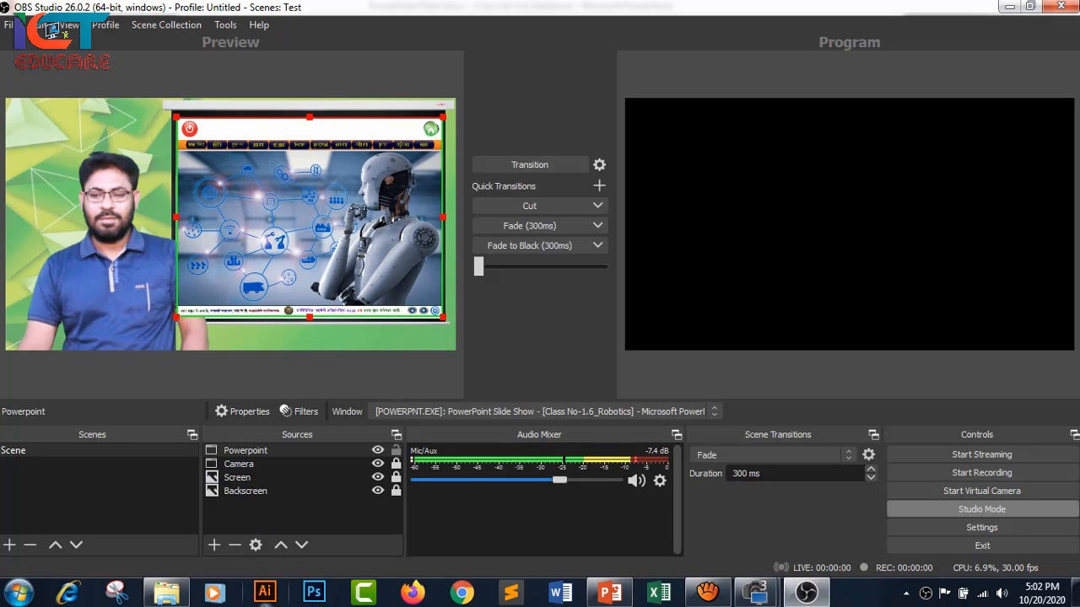
- Reorder the sources so that Camera is above Powerpoint, and deselect the source
{"action": "left_click", "coordinate": [238, 464]}
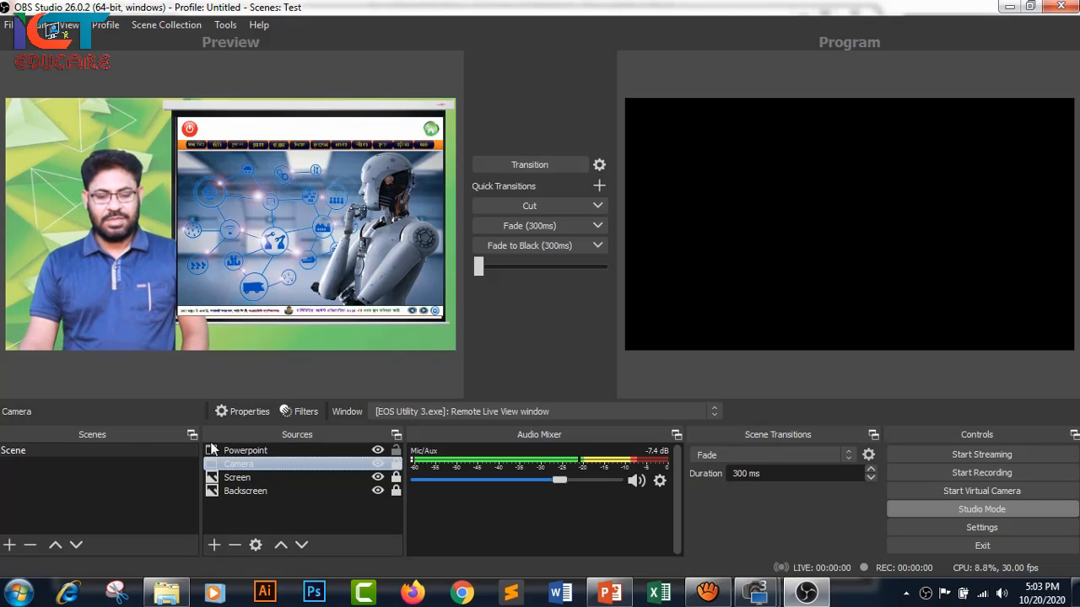
{"action": "left_click", "coordinate": [254, 452]}
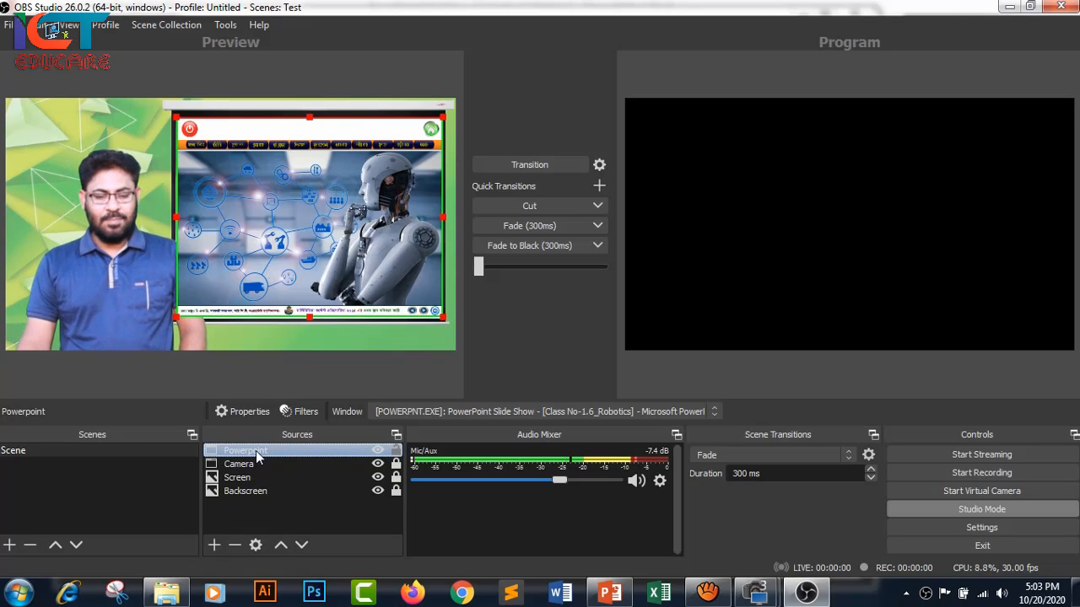
{"action": "left_click", "coordinate": [256, 464]}
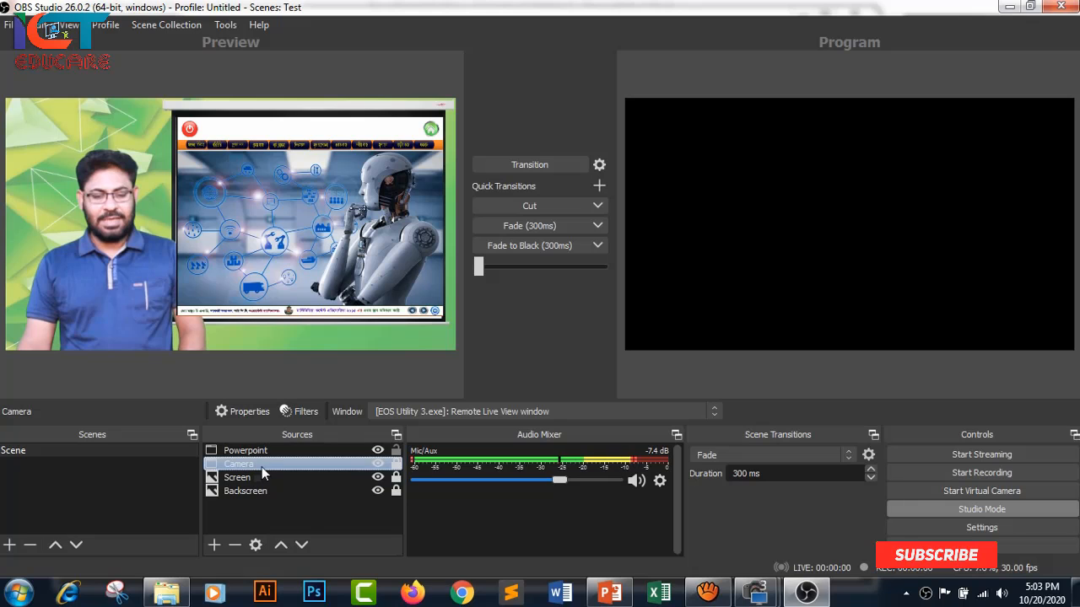
{"action": "left_click_drag", "start_coordinate": [261, 466], "coordinate": [262, 450]}
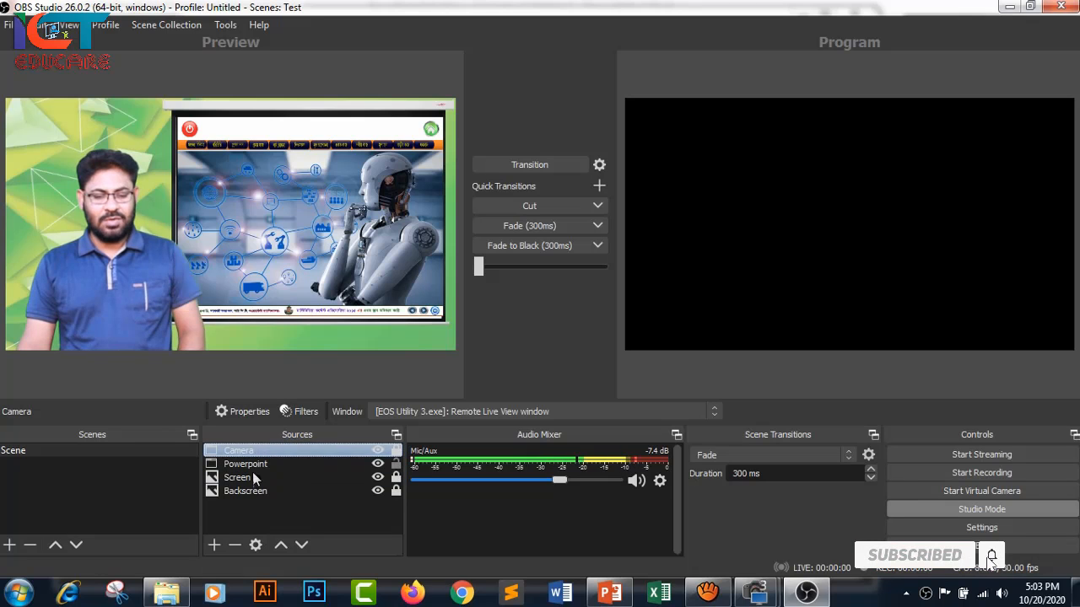
{"action": "left_click", "coordinate": [121, 307]}
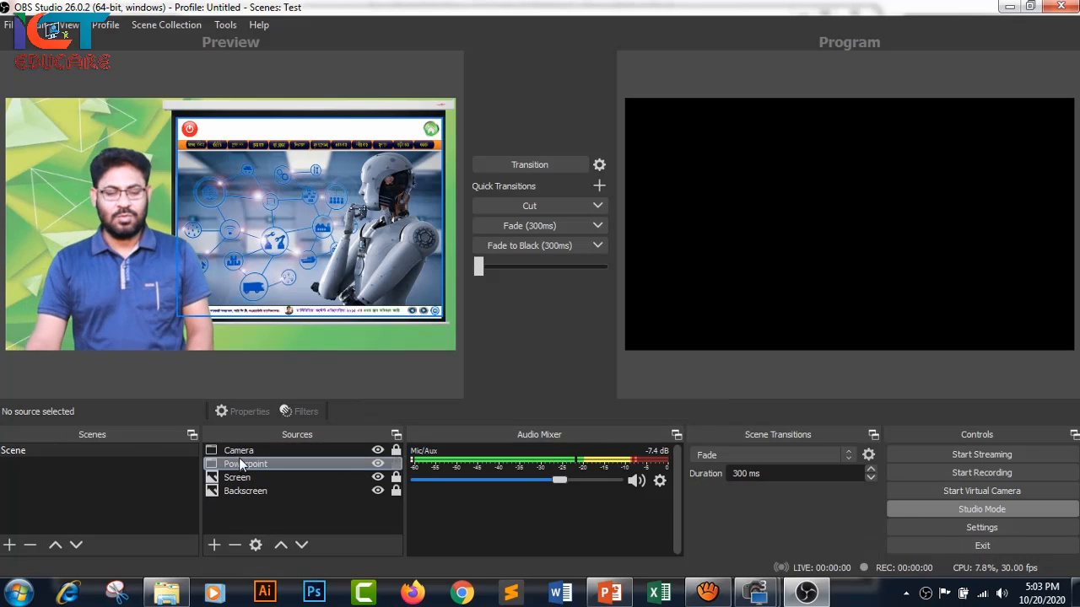
- Unlock the Camera source, shift it slightly left in the scene, and lock the Camera and Powerpoint sources
{"action": "left_click", "coordinate": [239, 454]}
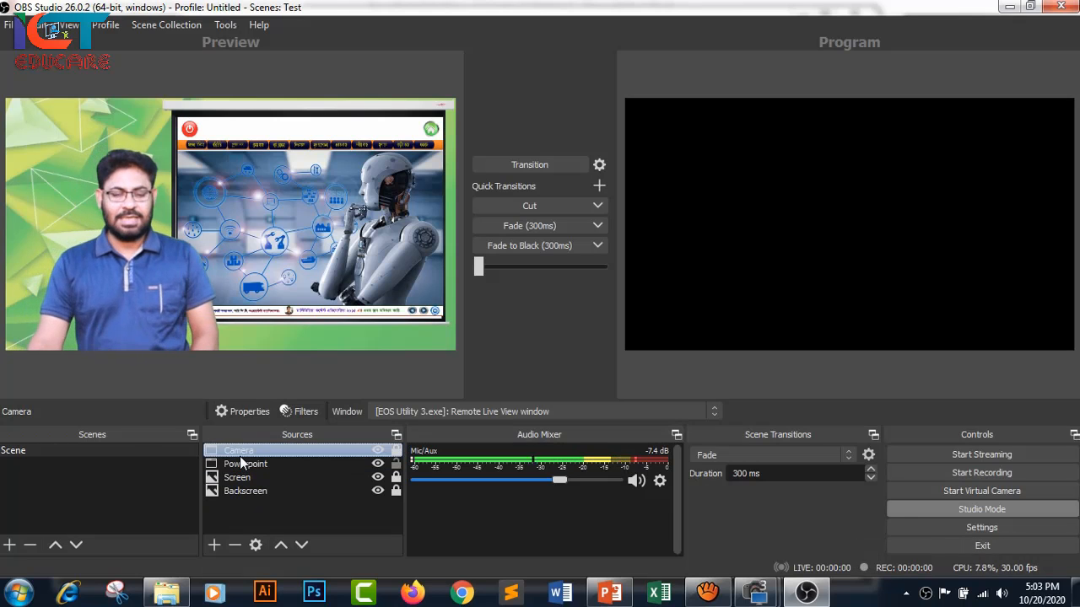
{"action": "left_click", "coordinate": [396, 454]}
{"action": "left_click_drag", "start_coordinate": [121, 317], "coordinate": [102, 320]}
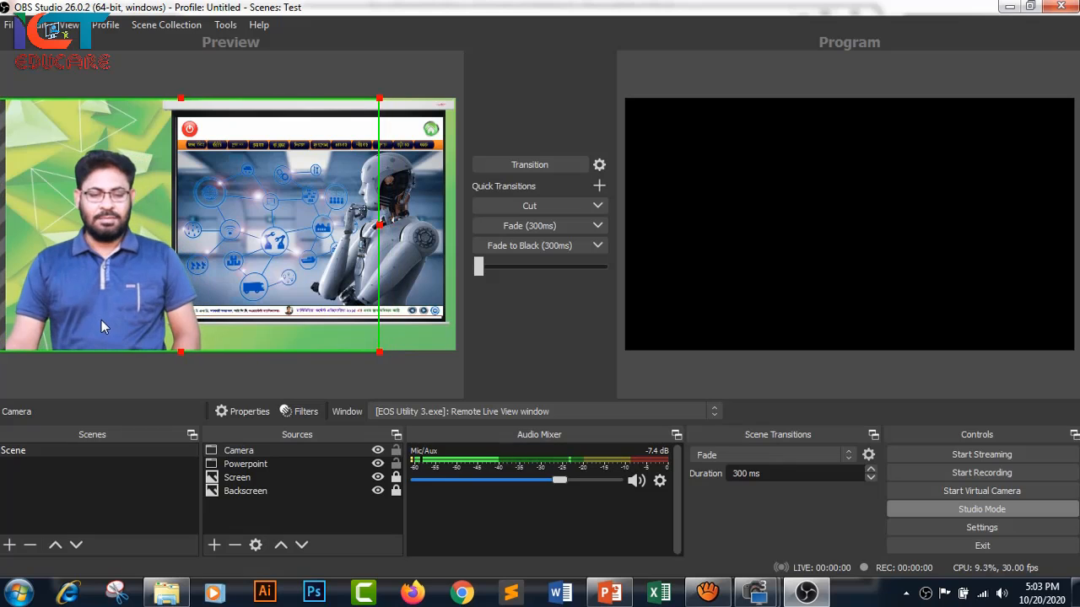
{"action": "left_click", "coordinate": [395, 452]}
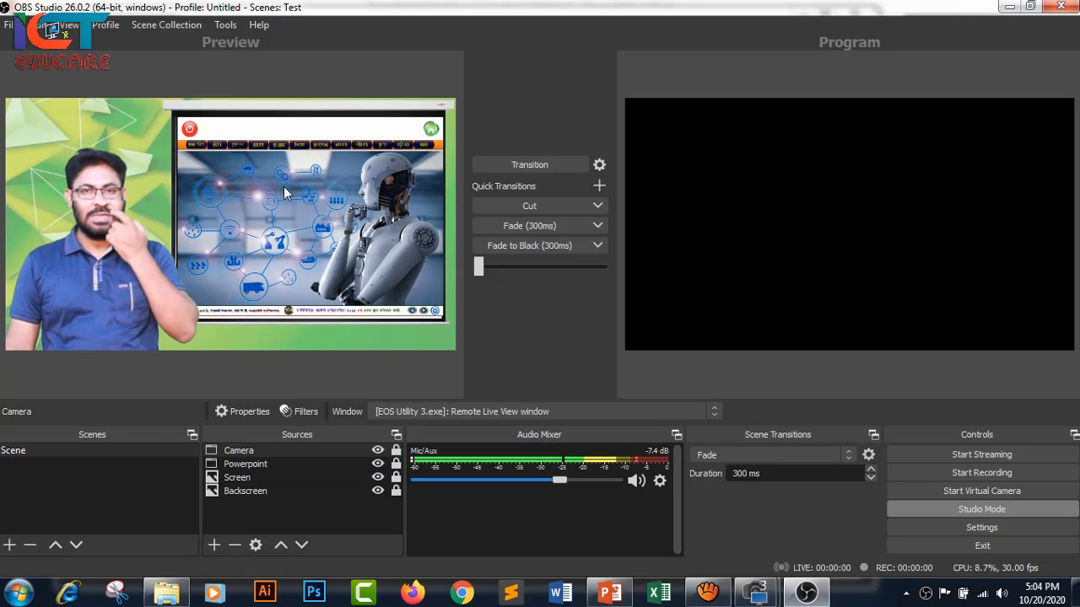
- Transition the preview scene to Program and open a windowed projector of the Program output
{"action": "left_click", "coordinate": [549, 165]}
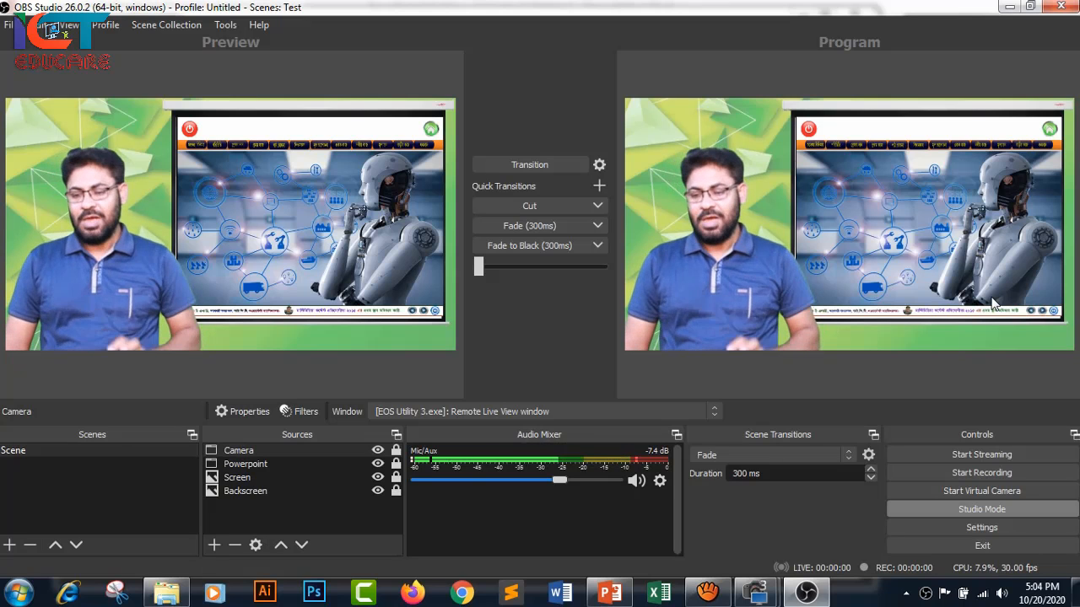
{"action": "right_click", "coordinate": [868, 70]}
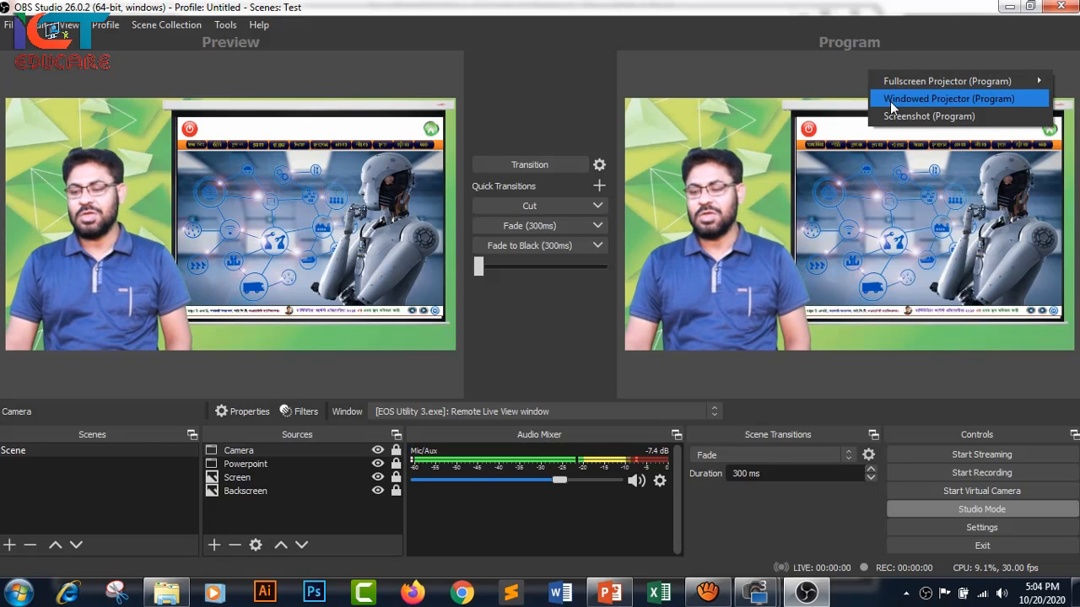
{"action": "left_click", "coordinate": [890, 102]}
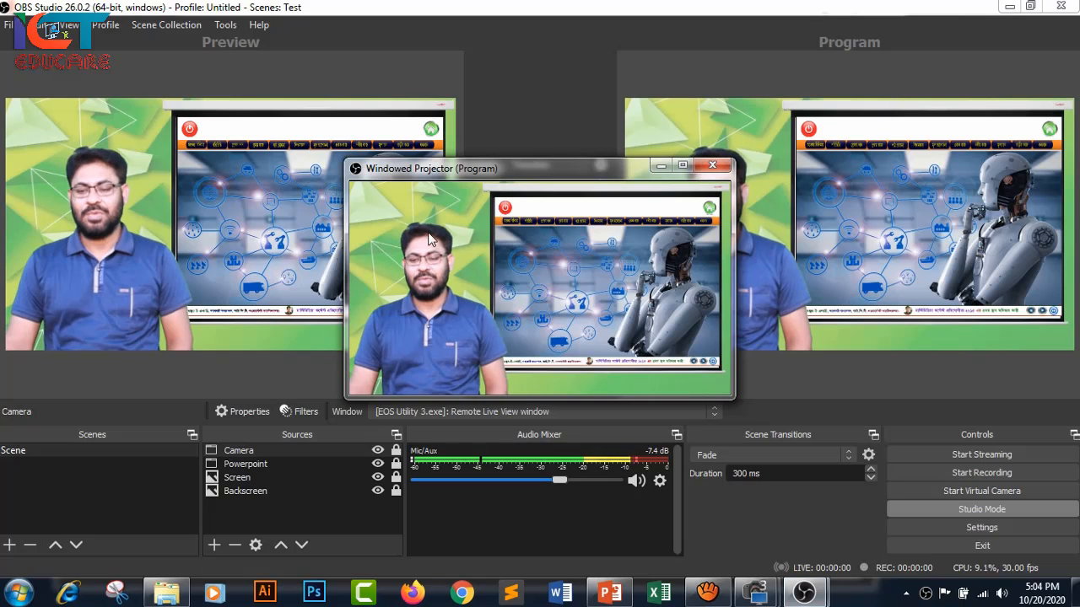
- Shrink the projector window, place it in the upper-right corner of the desktop, and set it to Always On Top
{"action": "left_click_drag", "start_coordinate": [539, 187], "coordinate": [869, 70]}
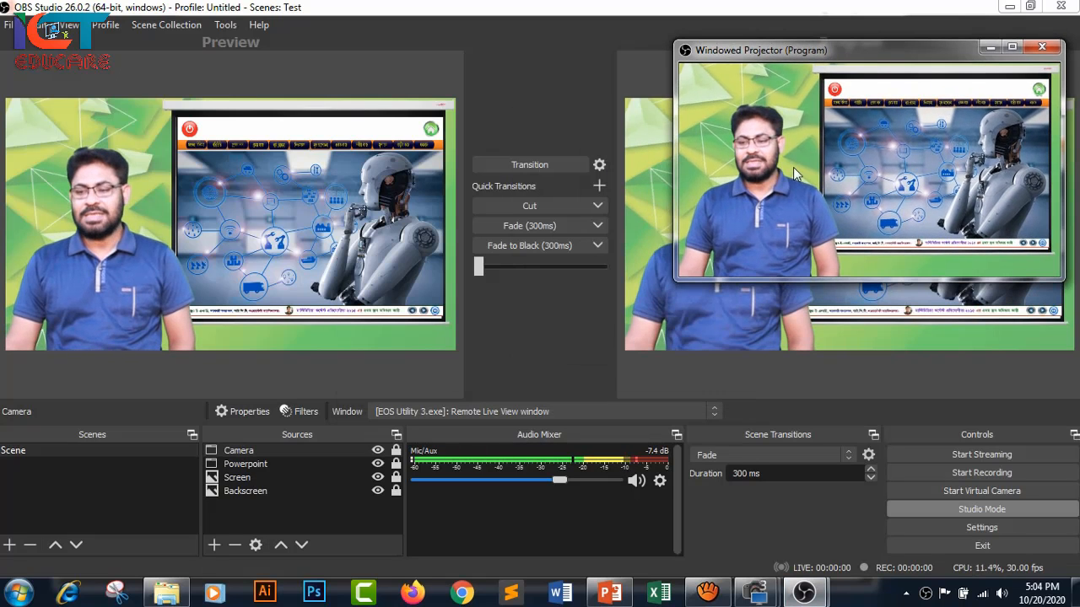
{"action": "left_click_drag", "start_coordinate": [676, 286], "coordinate": [855, 177]}
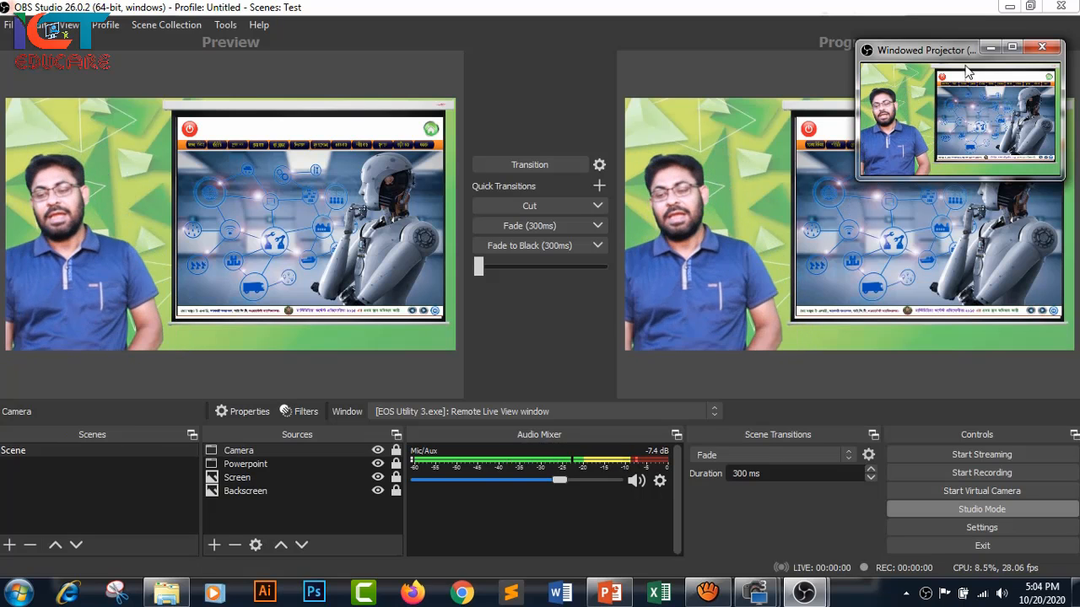
{"action": "left_click_drag", "start_coordinate": [930, 61], "coordinate": [943, 49]}
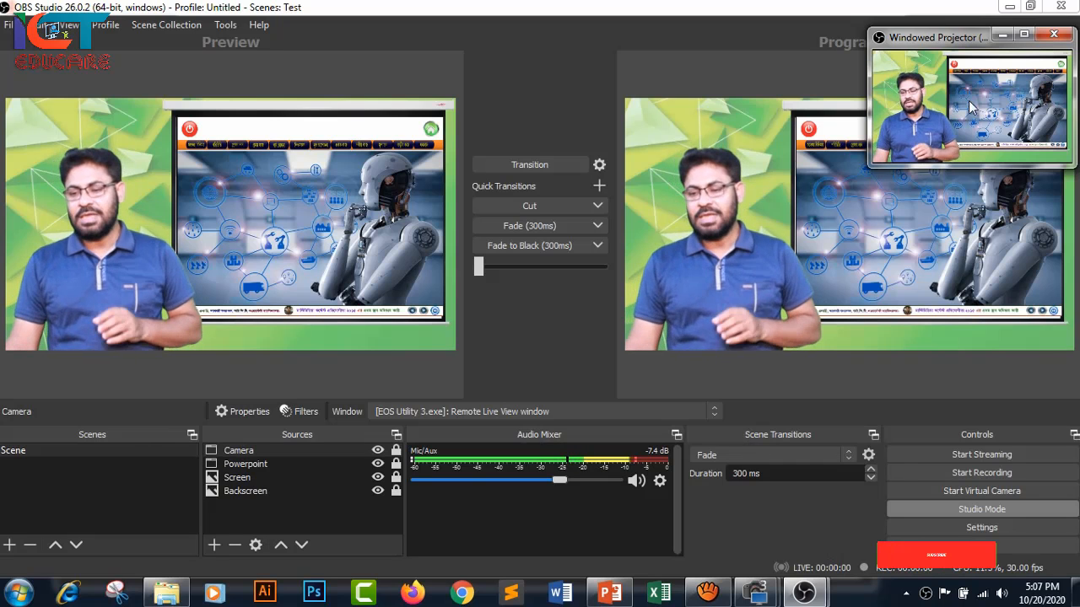
{"action": "right_click", "coordinate": [909, 71]}
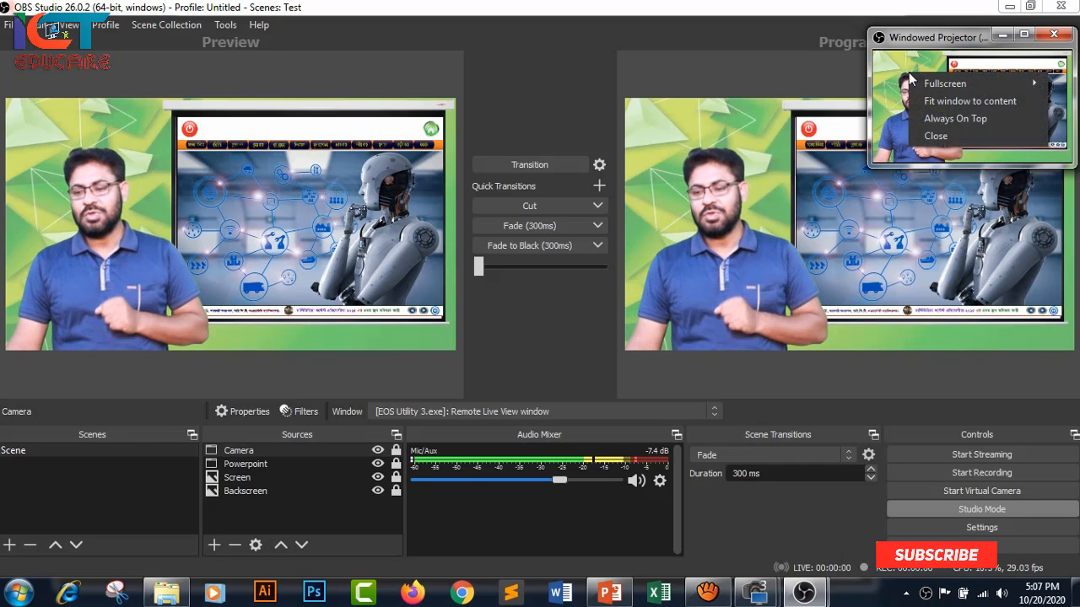
{"action": "left_click", "coordinate": [946, 120]}
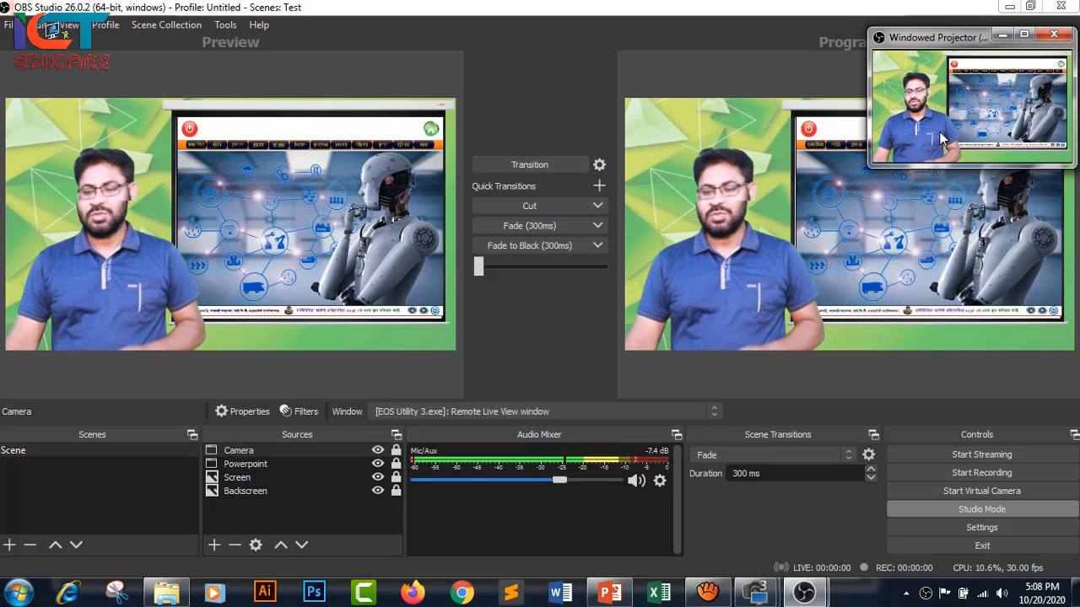
- Record the scene while advancing the PowerPoint slide show to slide 4, and stop the recording in OBS Studio
{"action": "left_click", "coordinate": [965, 474]}
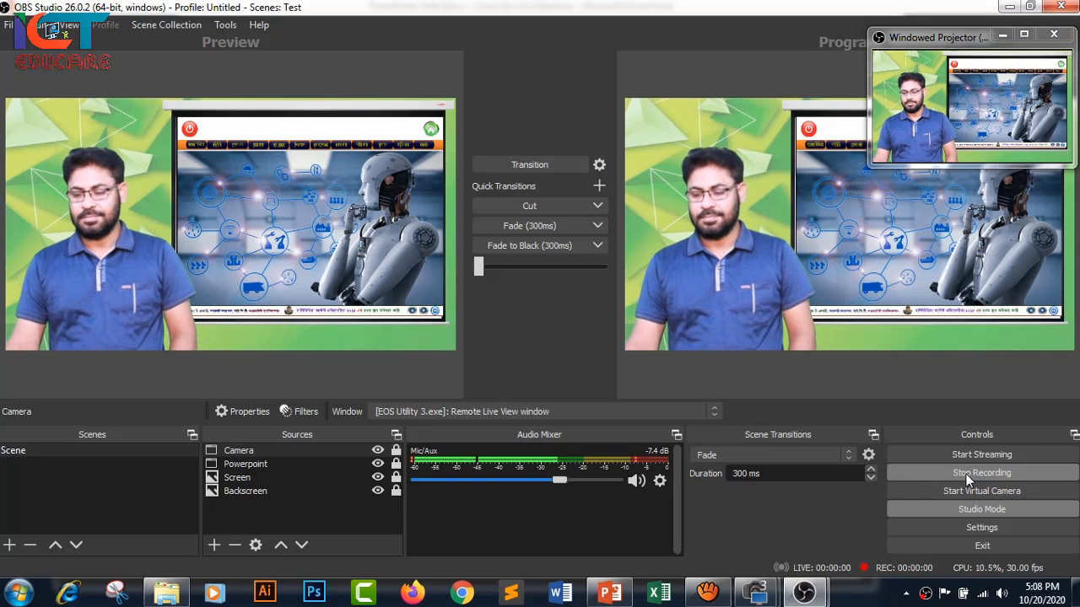
{"action": "key", "text": "alt+Tab"}
{"action": "left_click", "coordinate": [541, 244]}
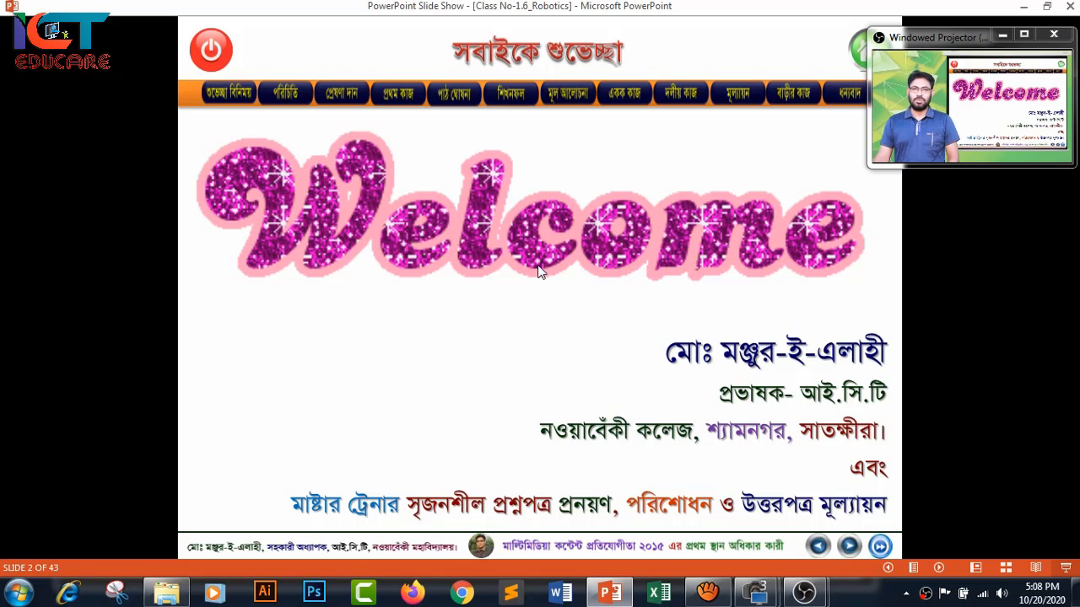
{"action": "left_click", "coordinate": [538, 265]}
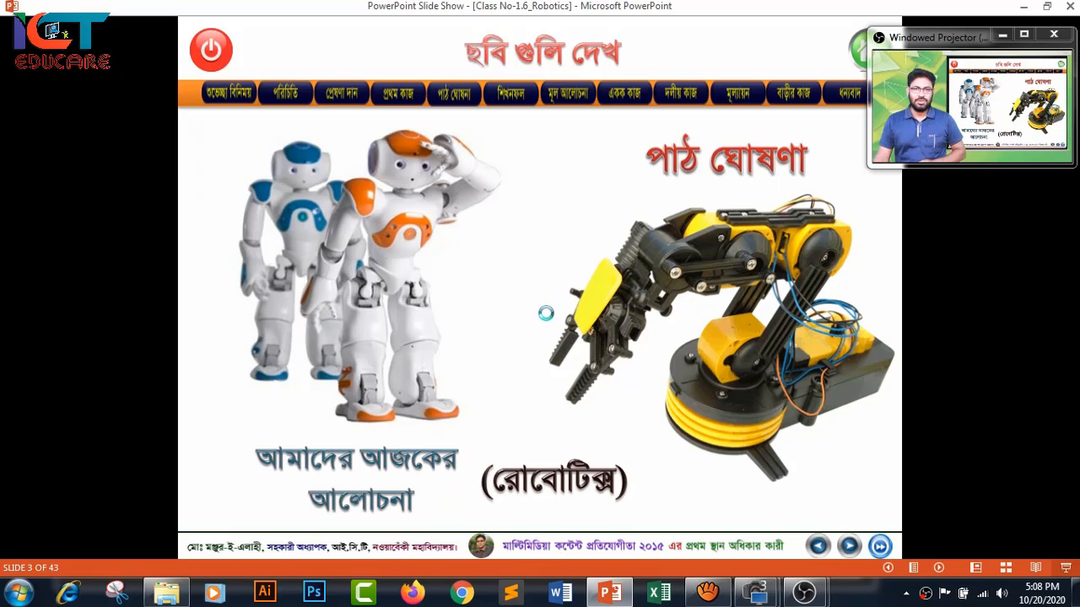
{"action": "left_click", "coordinate": [546, 317]}
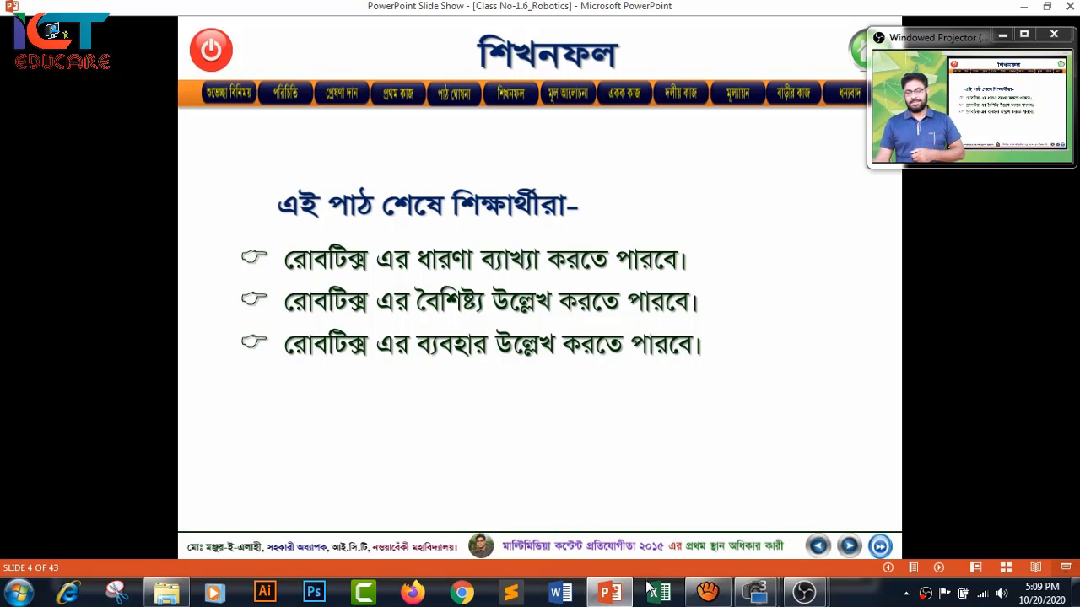
{"action": "left_click", "coordinate": [714, 519]}
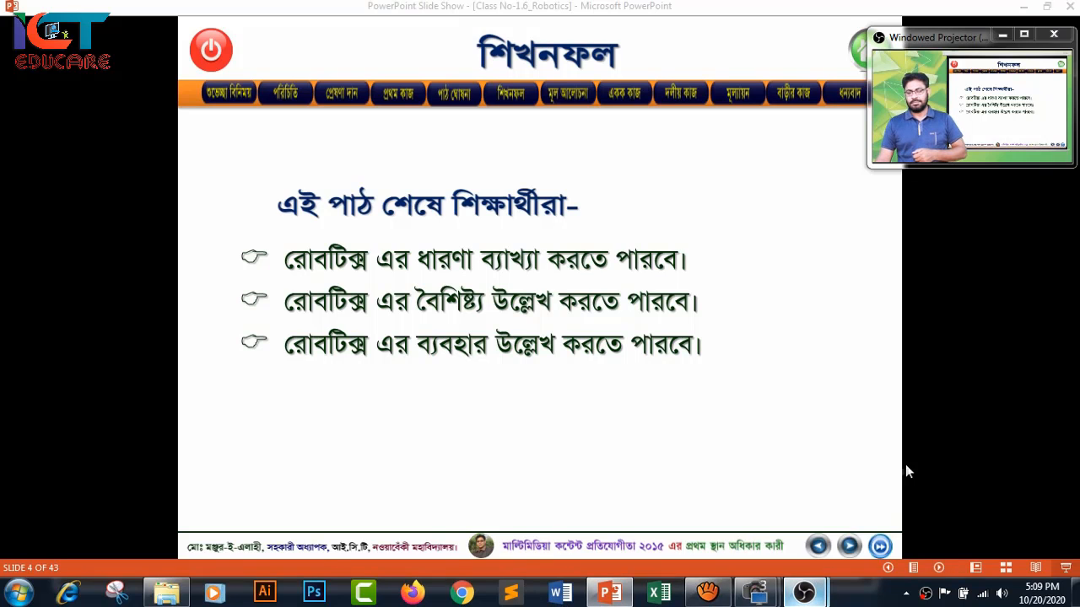
{"action": "left_click", "coordinate": [969, 473]}
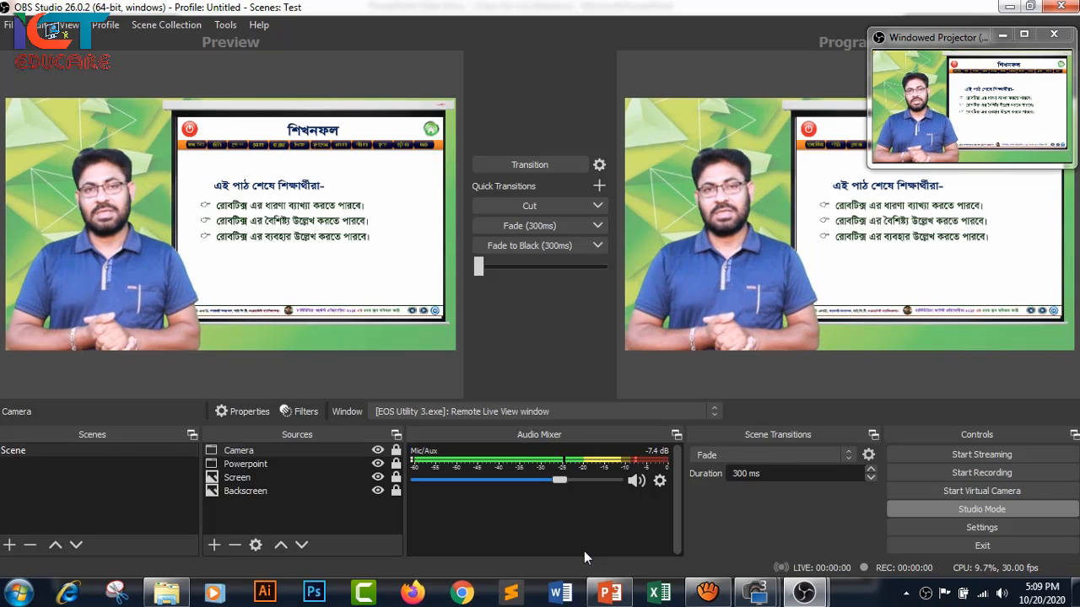
- Minimize OBS Studio and close the windowed projector and the PowerPoint slide show
{"action": "left_click", "coordinate": [1010, 7]}
{"action": "left_click", "coordinate": [1054, 33]}
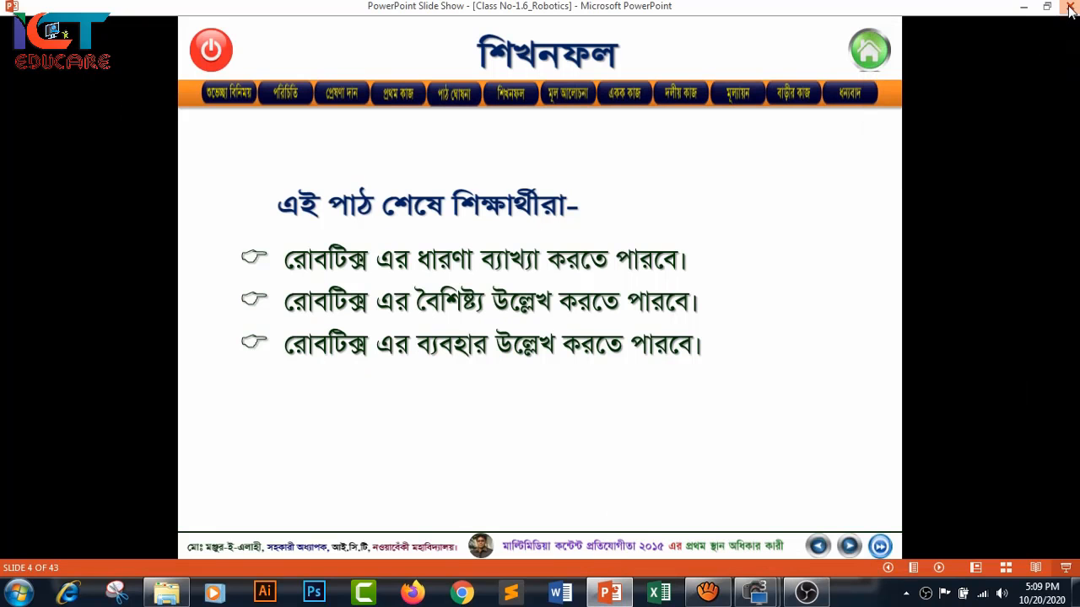
{"action": "left_click", "coordinate": [1070, 7]}
{"action": "left_click", "coordinate": [549, 318]}
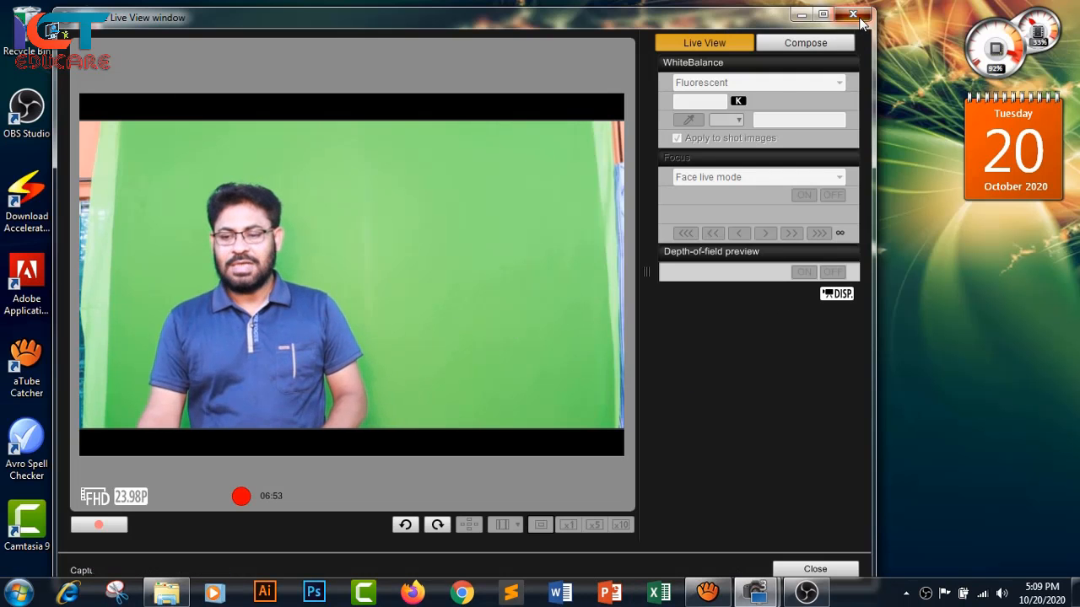
{"action": "left_click", "coordinate": [177, 600]}
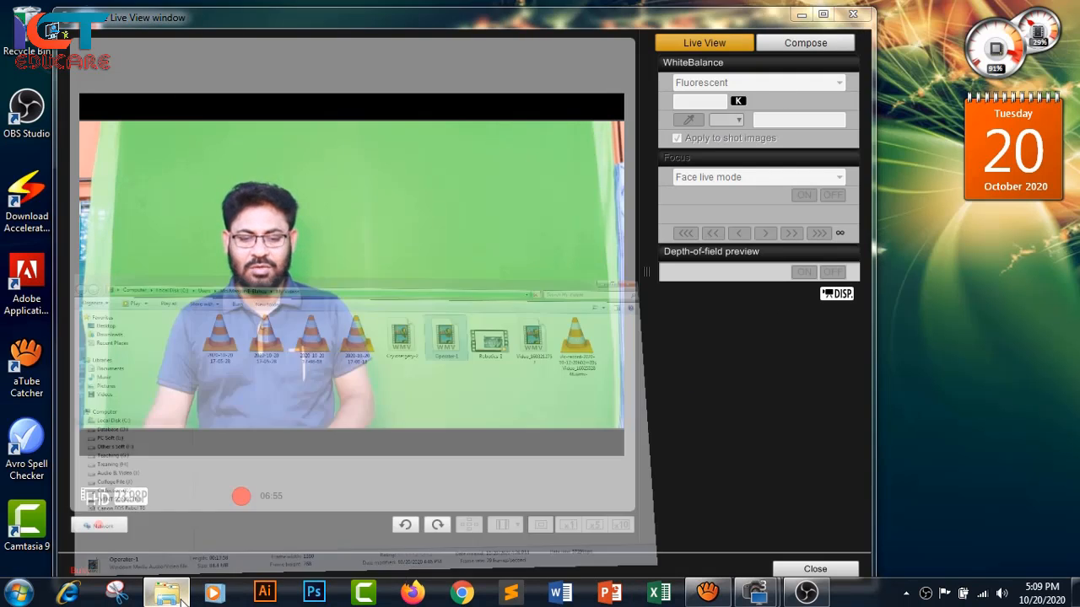
{"action": "left_click", "coordinate": [76, 237]}
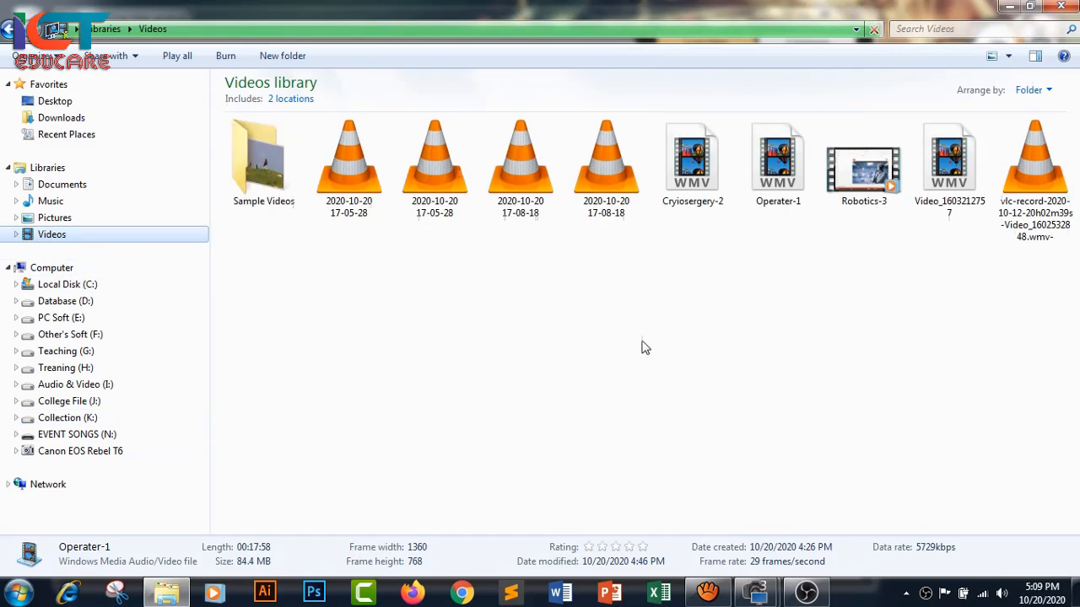
{"action": "left_click", "coordinate": [603, 371]}
{"action": "left_click", "coordinate": [601, 187]}
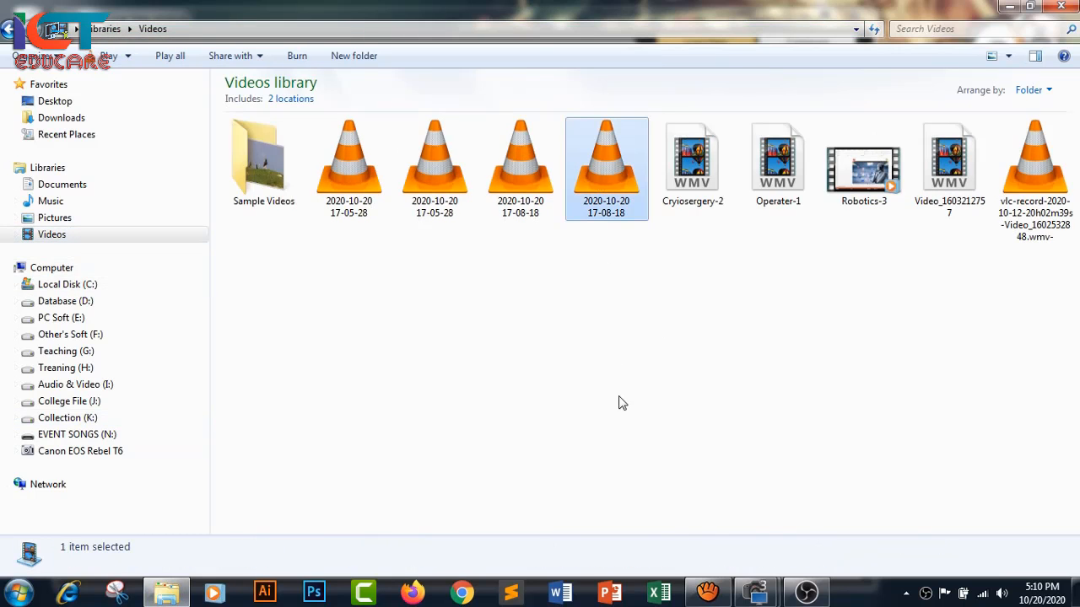
{"action": "key", "text": "Return"}
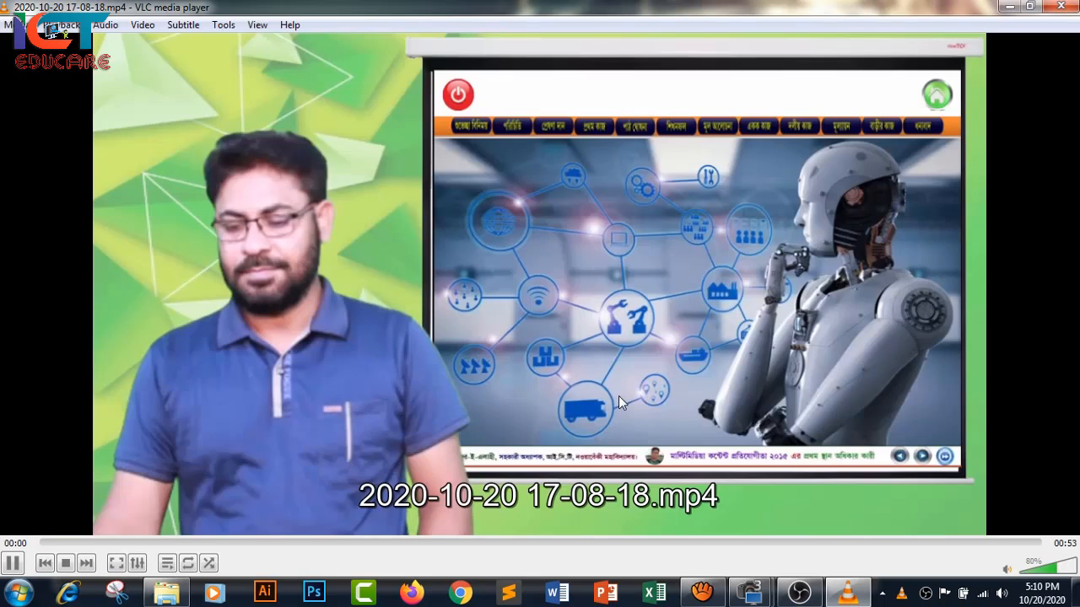